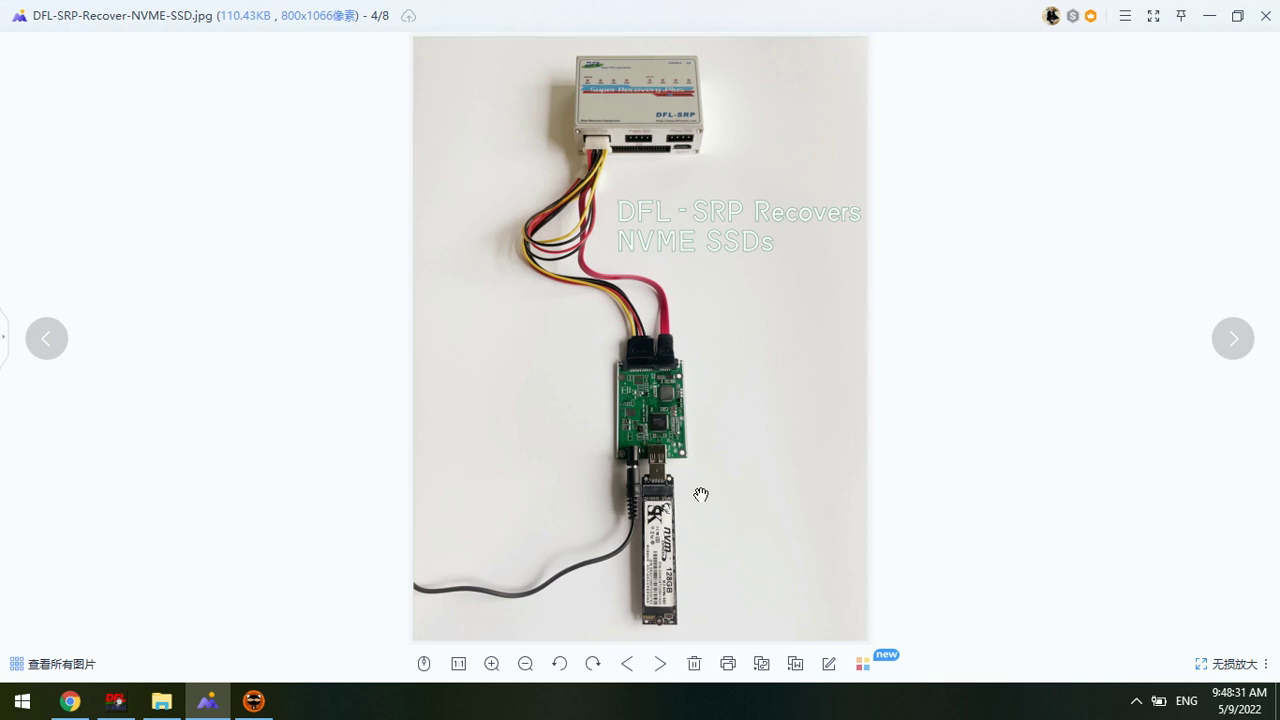
From DFL cPanel, start the DDP module on the SATA 0 port to open the DFL-DE General Menu.
scroll(666, 537, "down", 1)
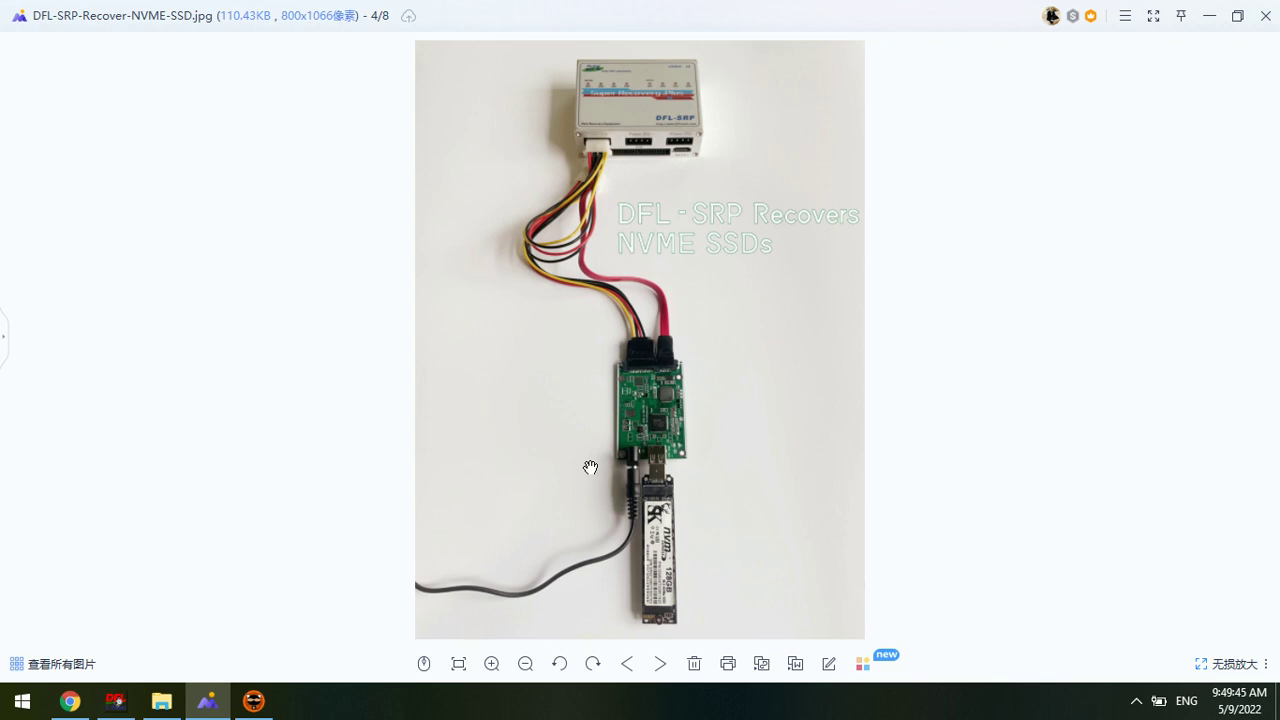
left_click(115, 704)
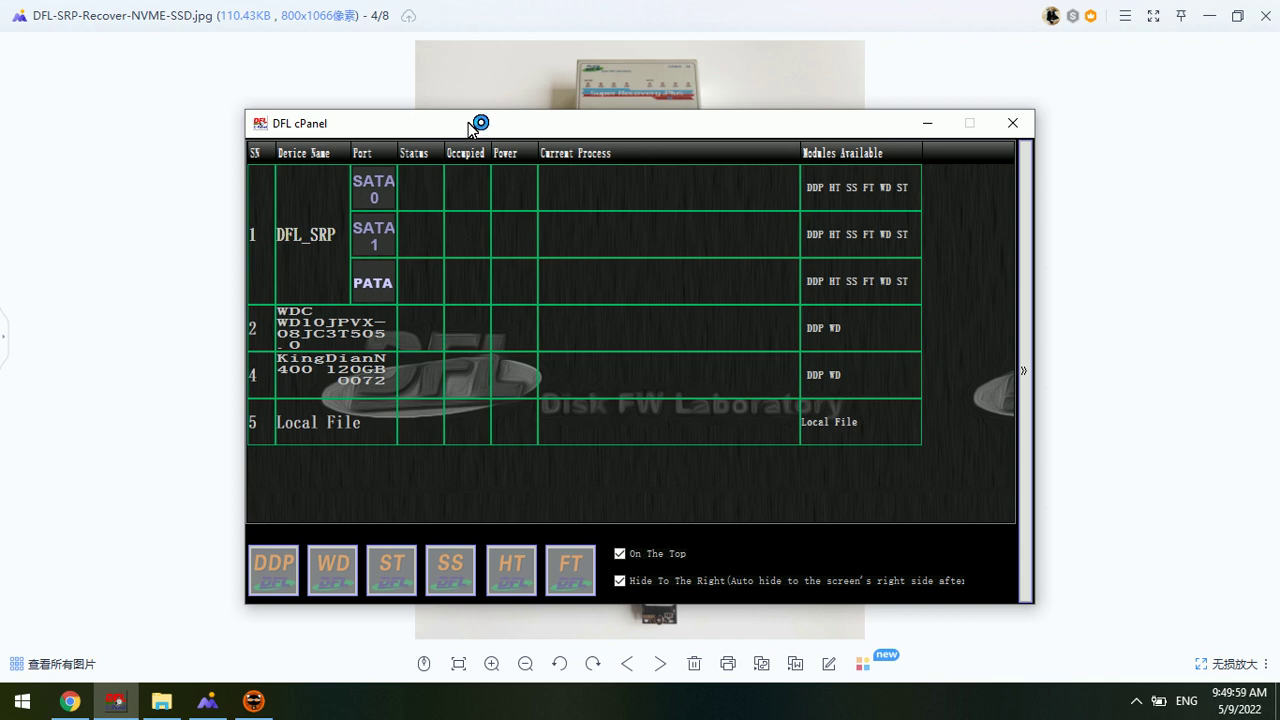
left_click_drag(470, 128, 1000, 109)
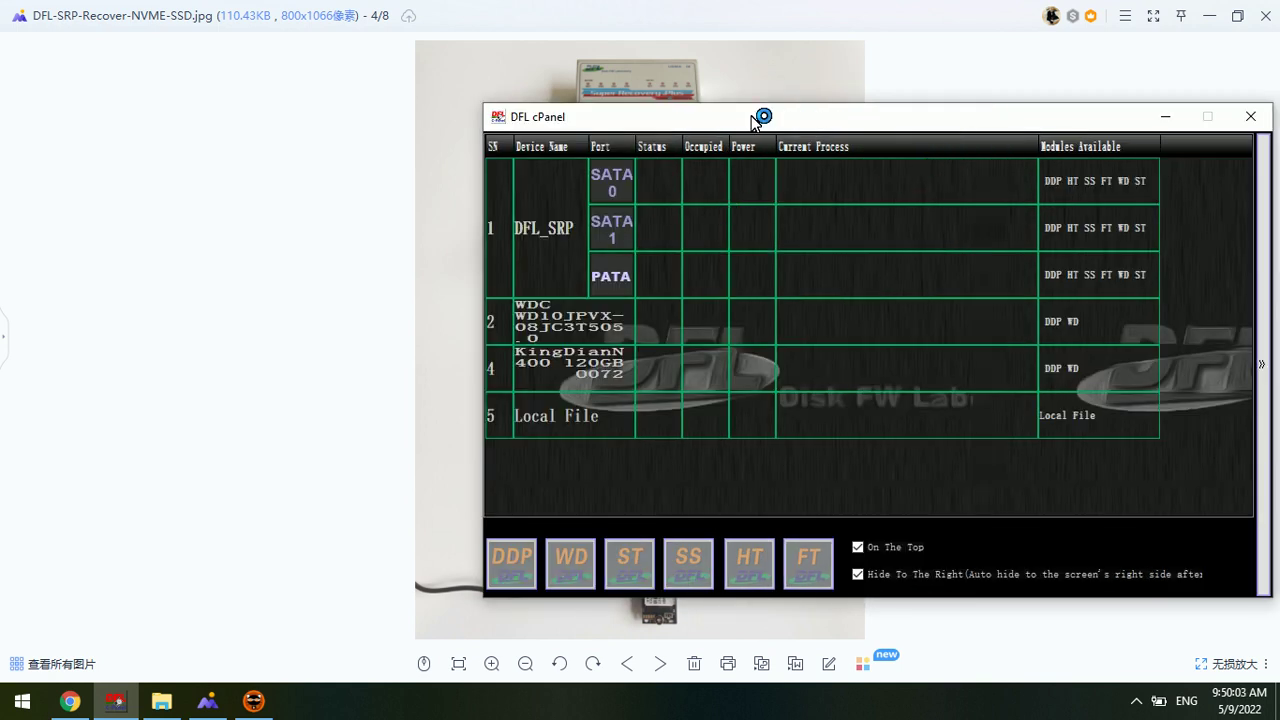
left_click_drag(757, 114, 745, 162)
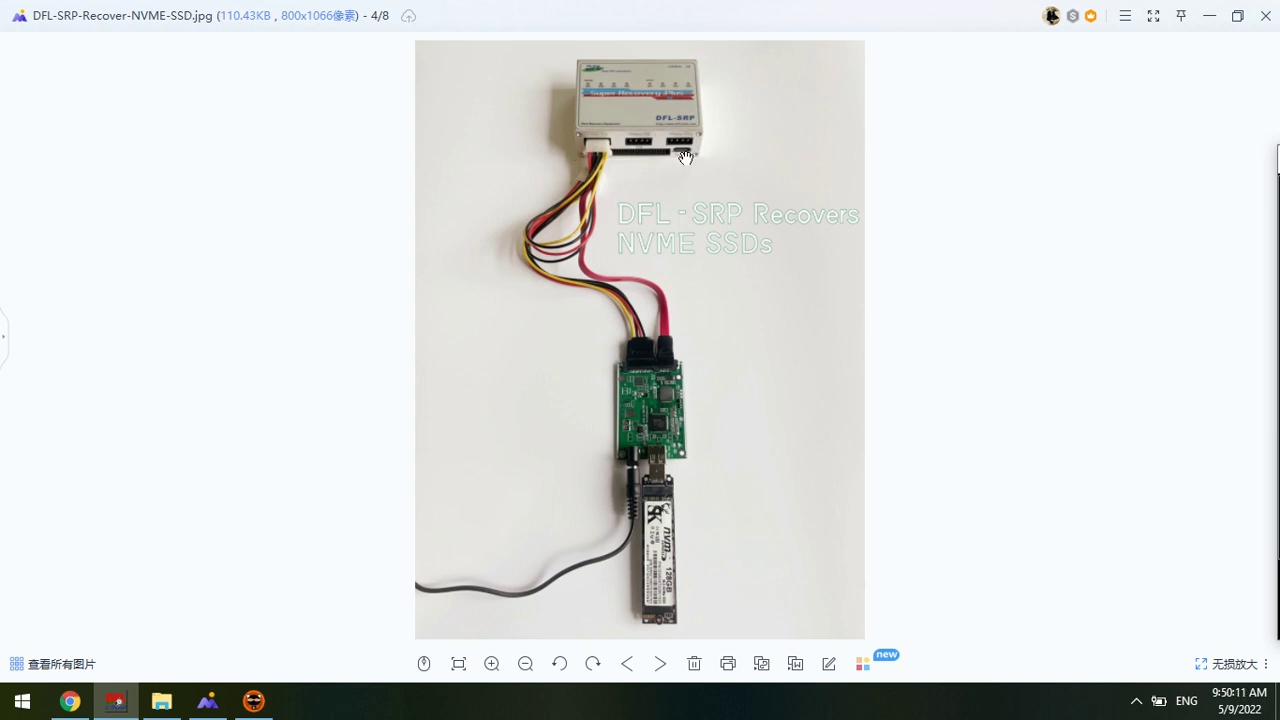
left_click(116, 700)
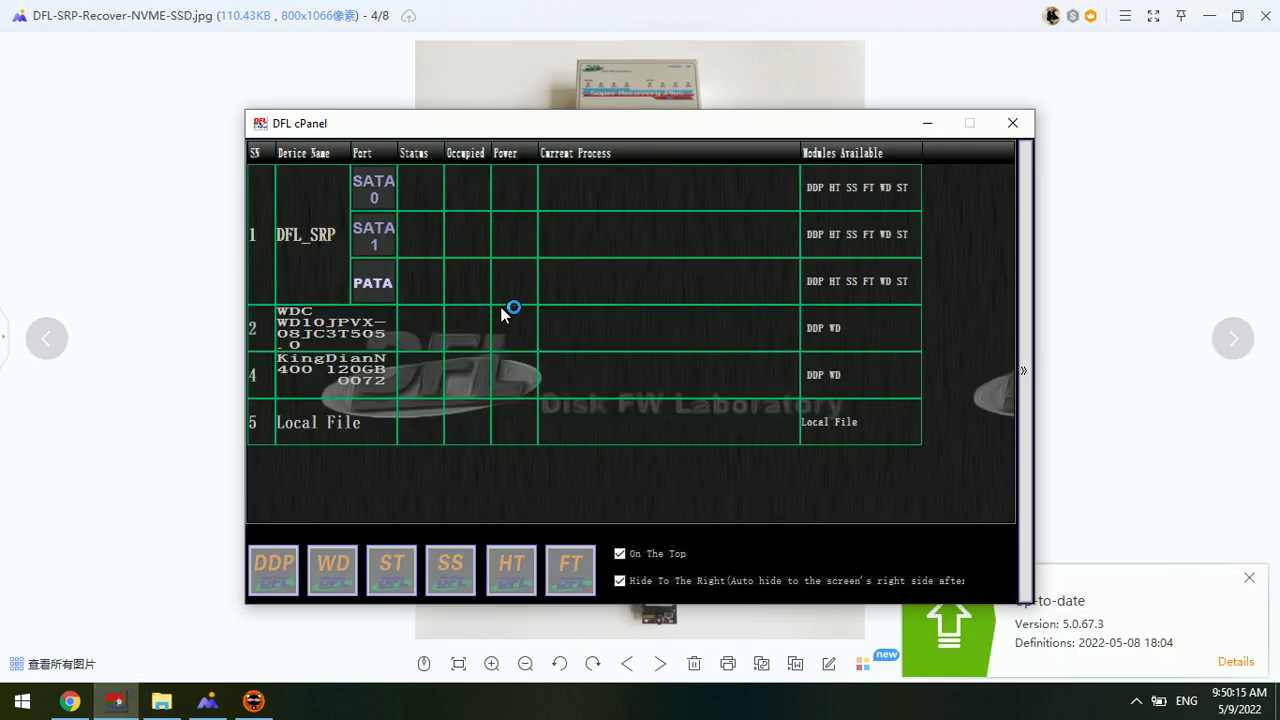
left_click(432, 197)
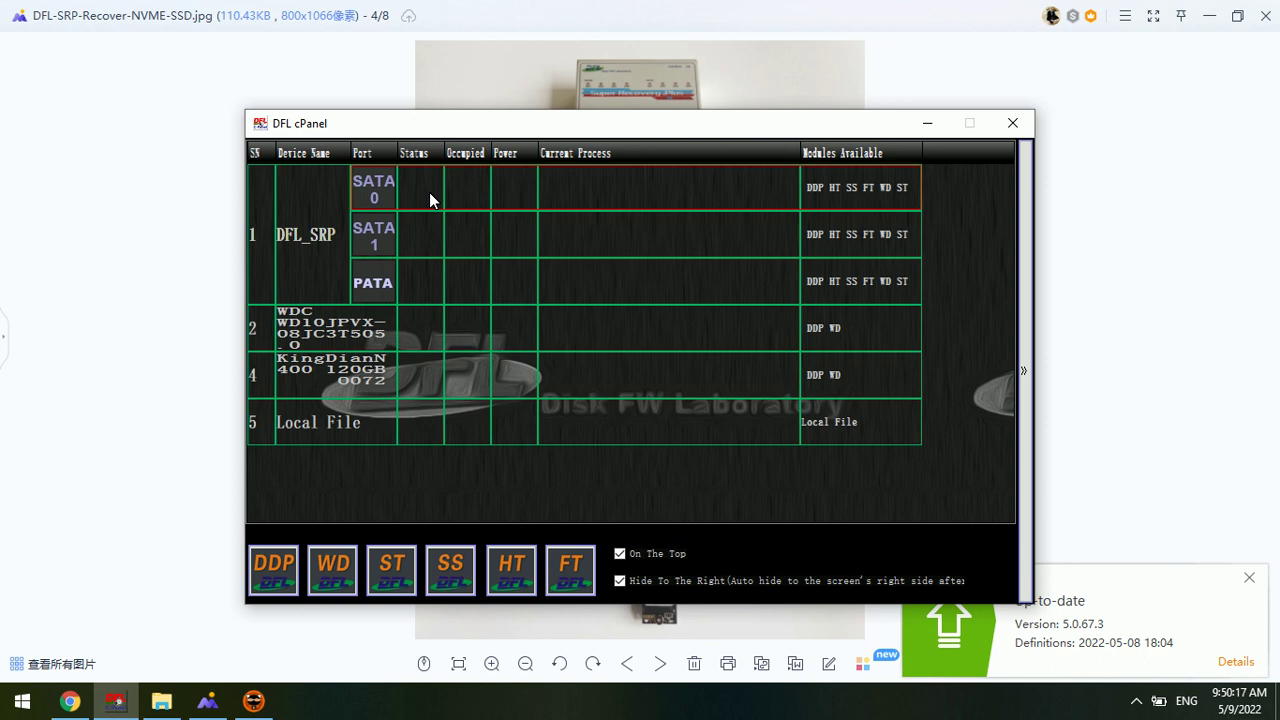
double_click(430, 200)
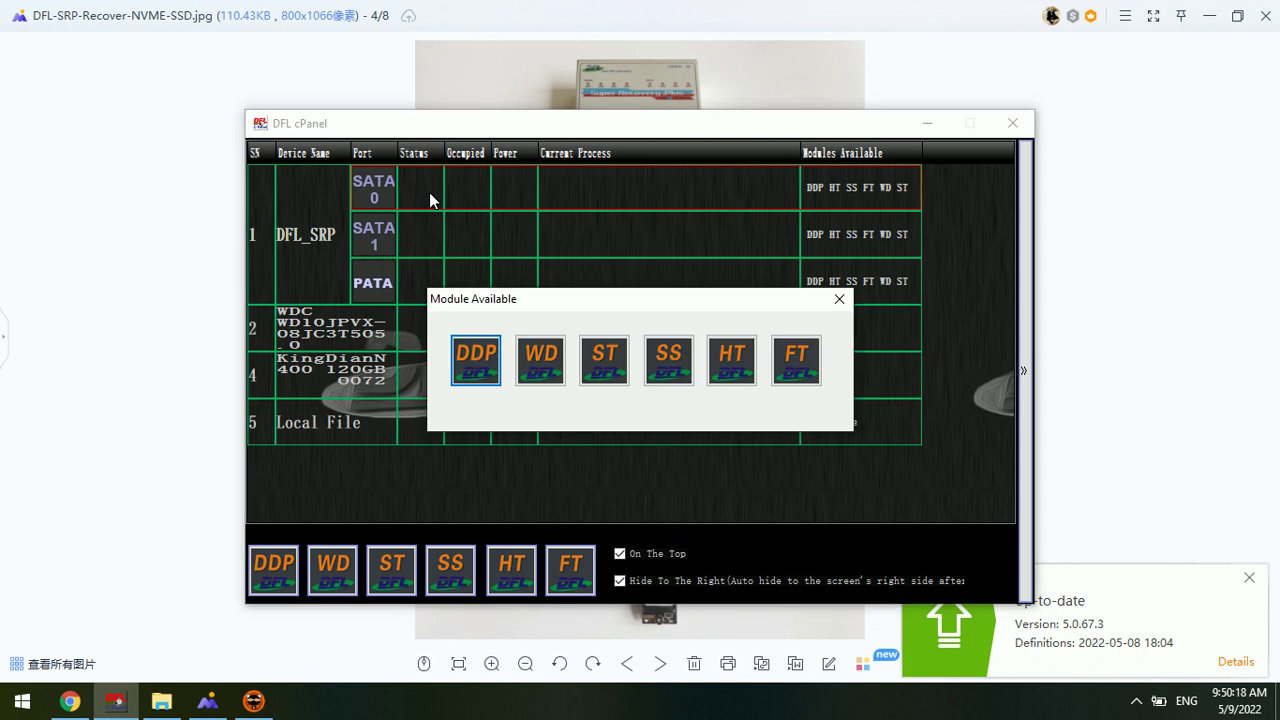
left_click(475, 360)
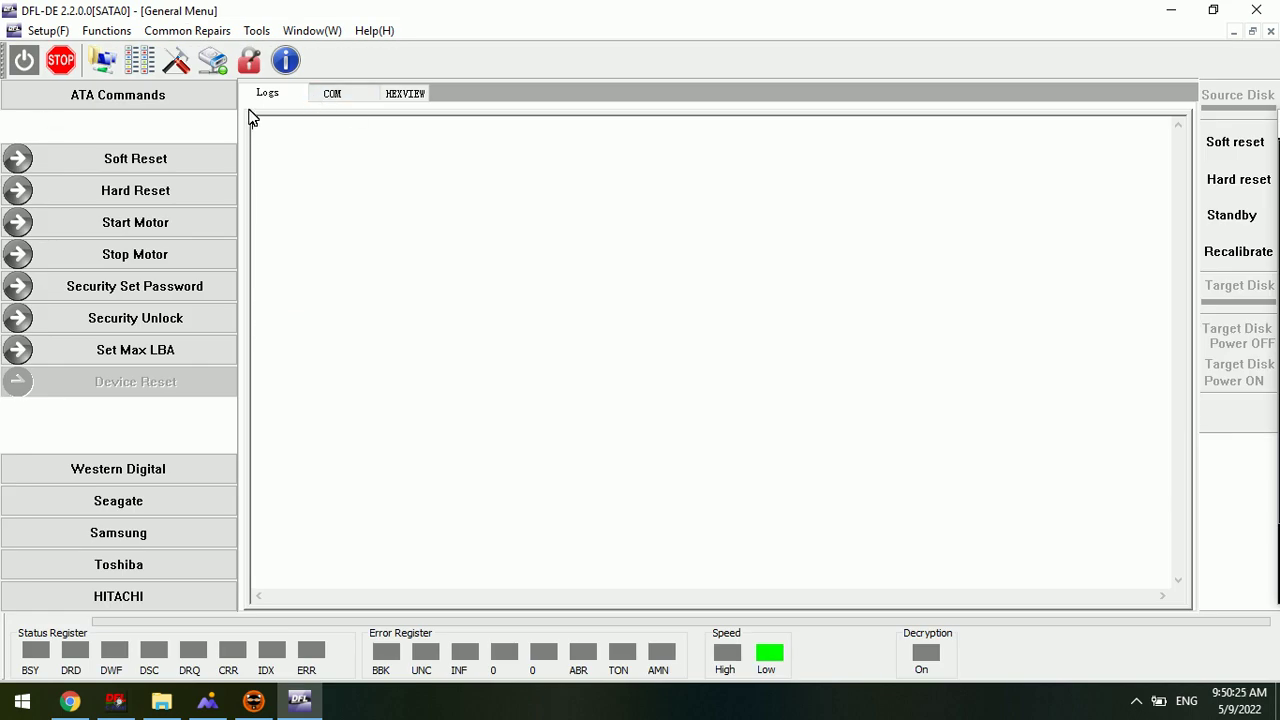
Power on the source disk to begin the disk search, briefly viewing the NVMe SSD setup photo.
left_click(24, 60)
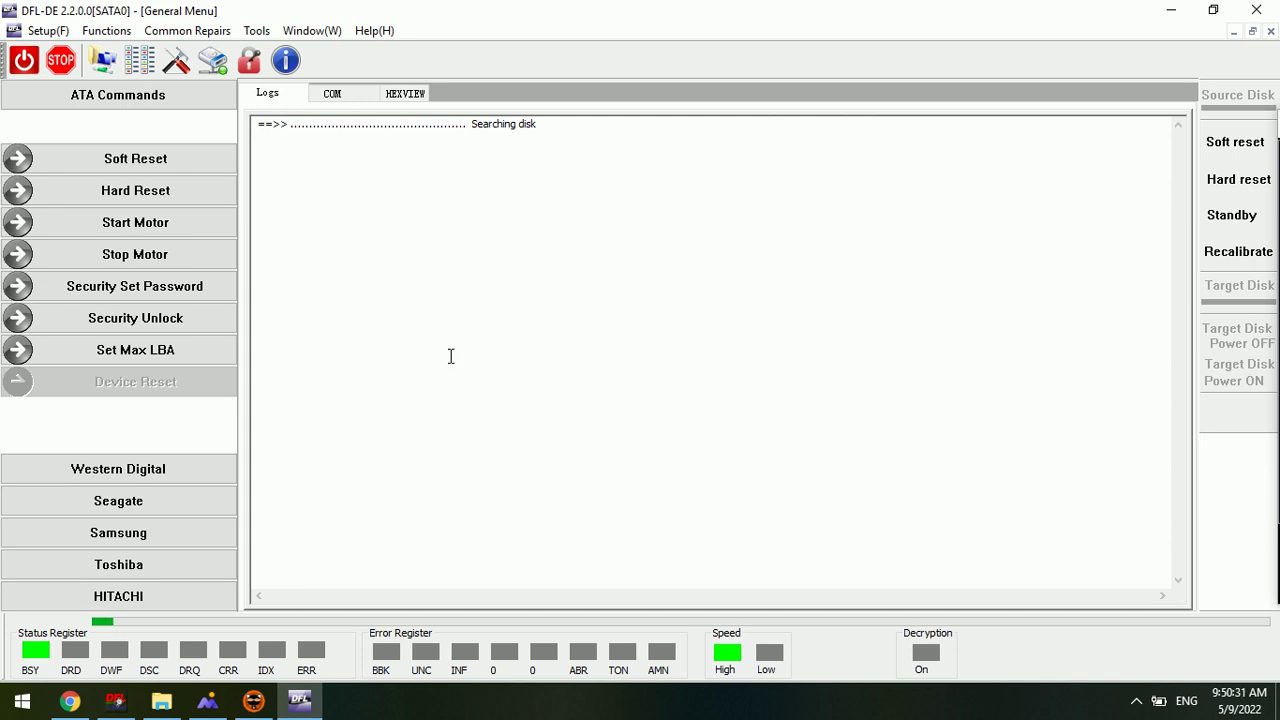
left_click(219, 709)
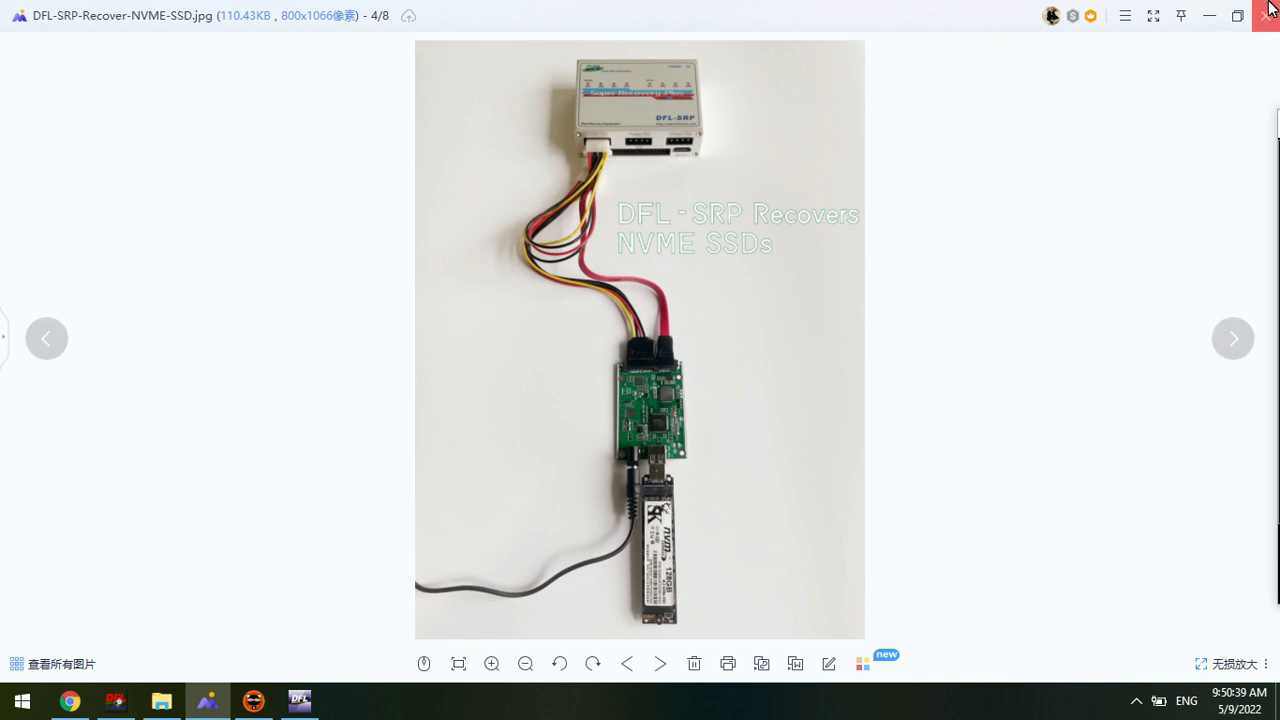
left_click(1211, 17)
left_click(486, 431)
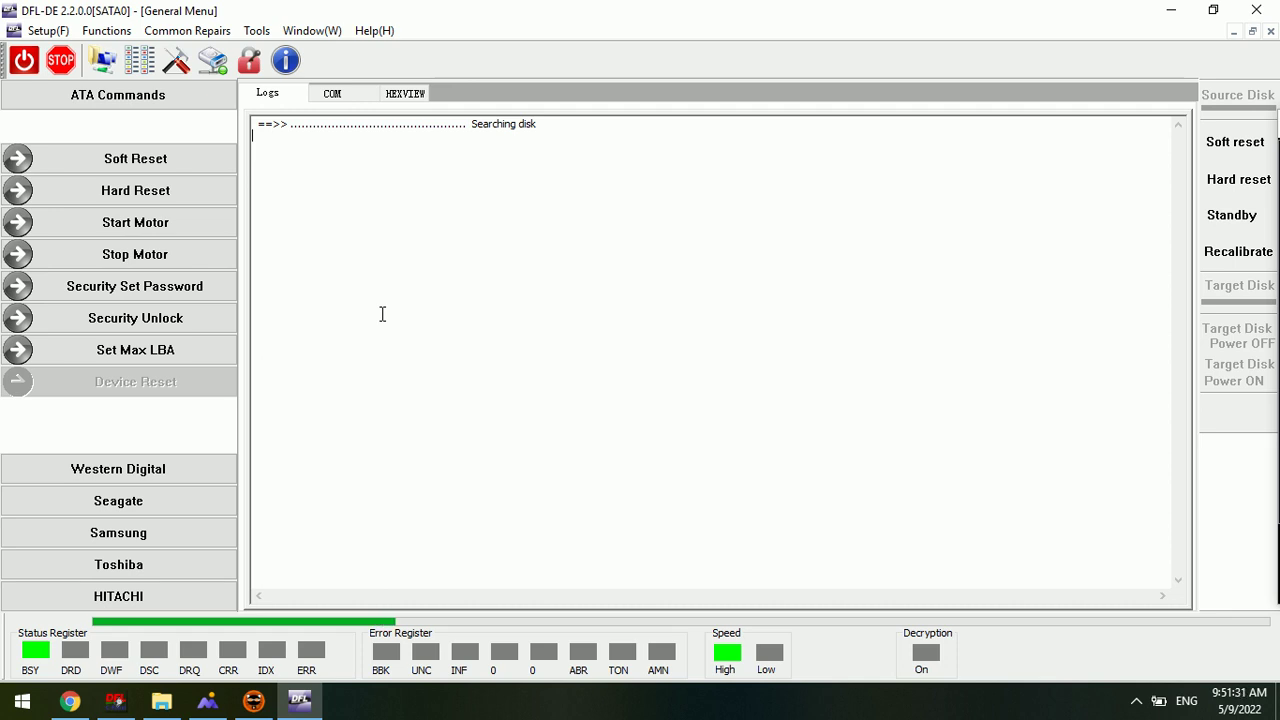
Soft-reset the source disk three times, then power it off and on until the disk search completes.
left_click(190, 168)
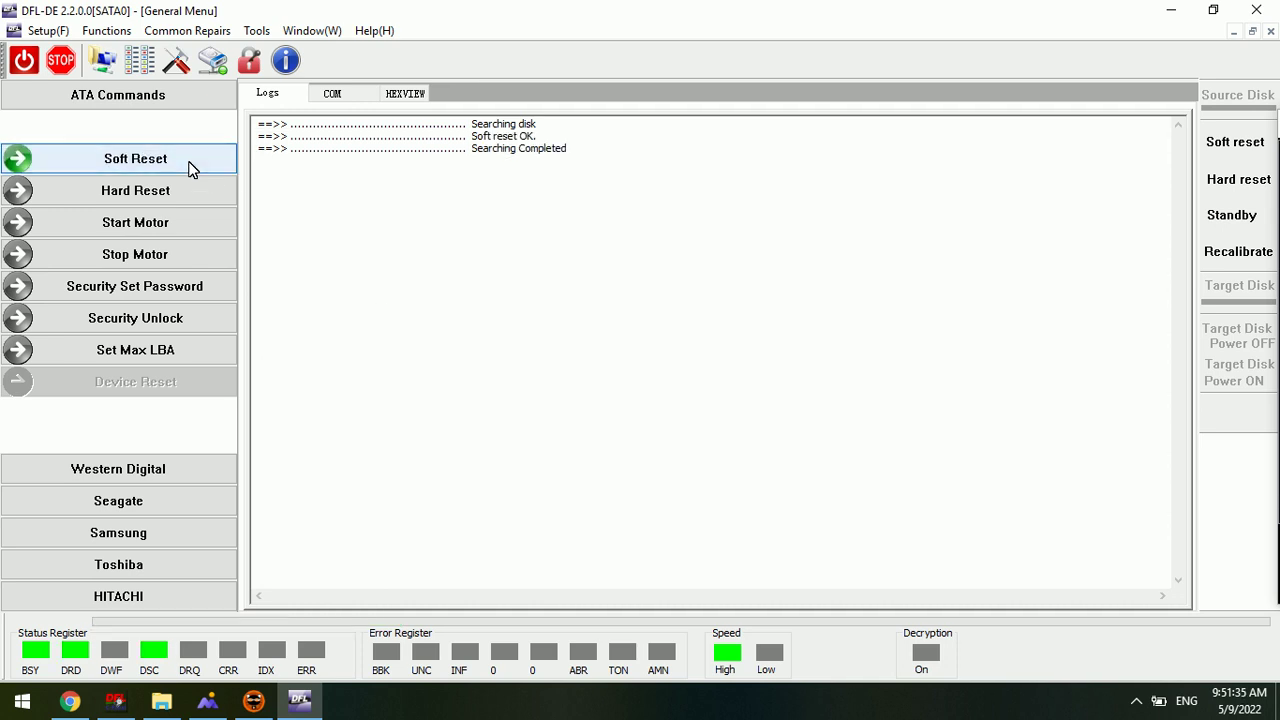
left_click(190, 168)
left_click(190, 168)
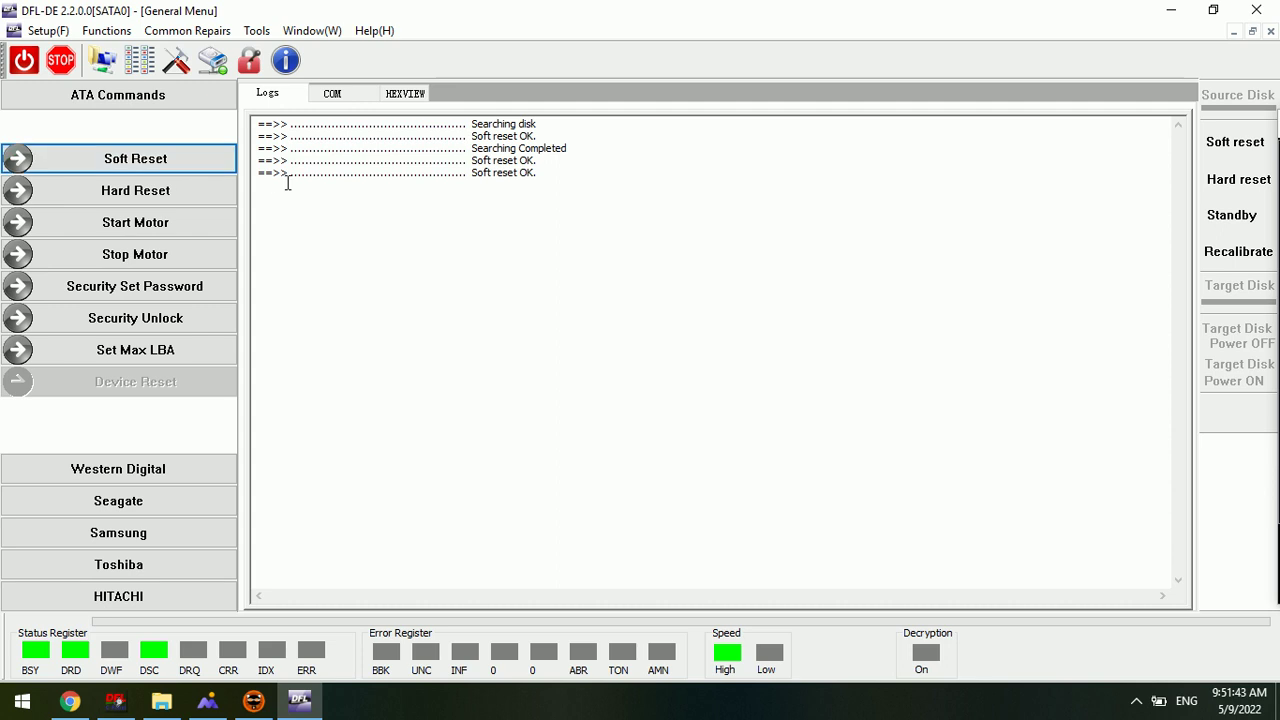
left_click(25, 60)
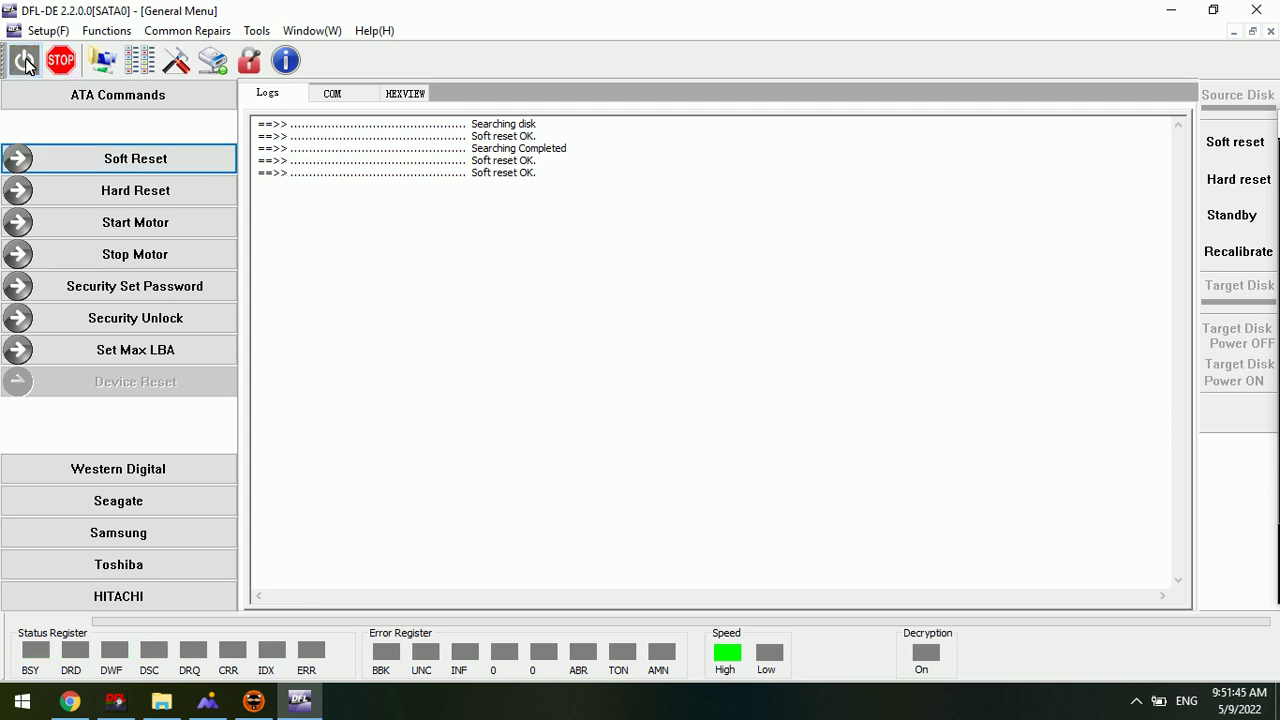
left_click(25, 61)
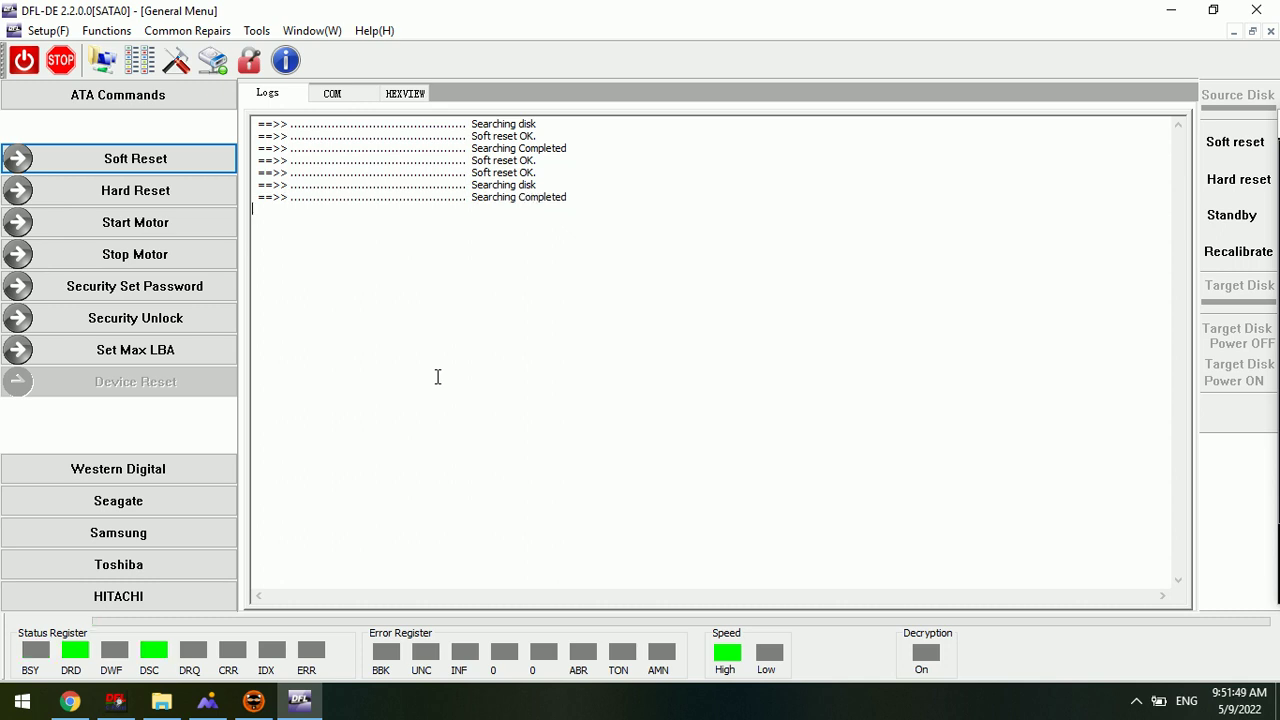
left_click_drag(606, 189, 260, 192)
left_click(614, 205)
Start a new project with SATA 0 as source and Disk Image chosen, reaching Target Disk.
left_click(102, 62)
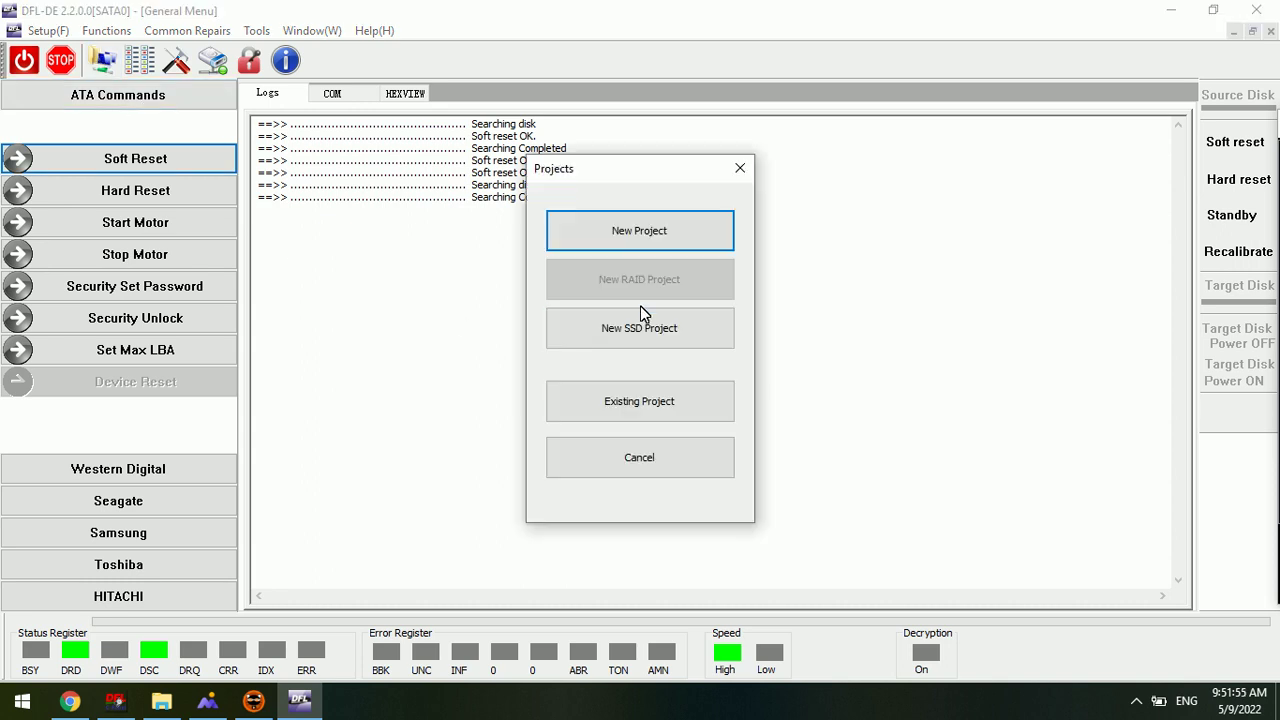
left_click(669, 237)
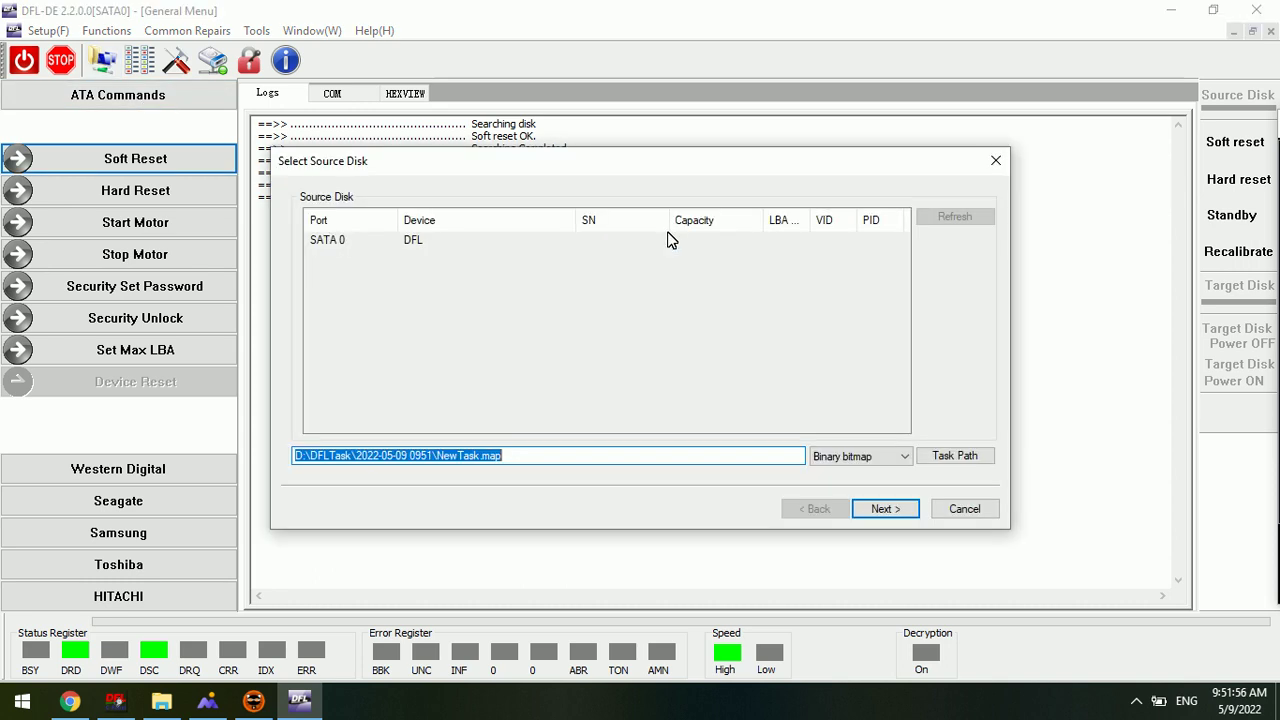
left_click(877, 513)
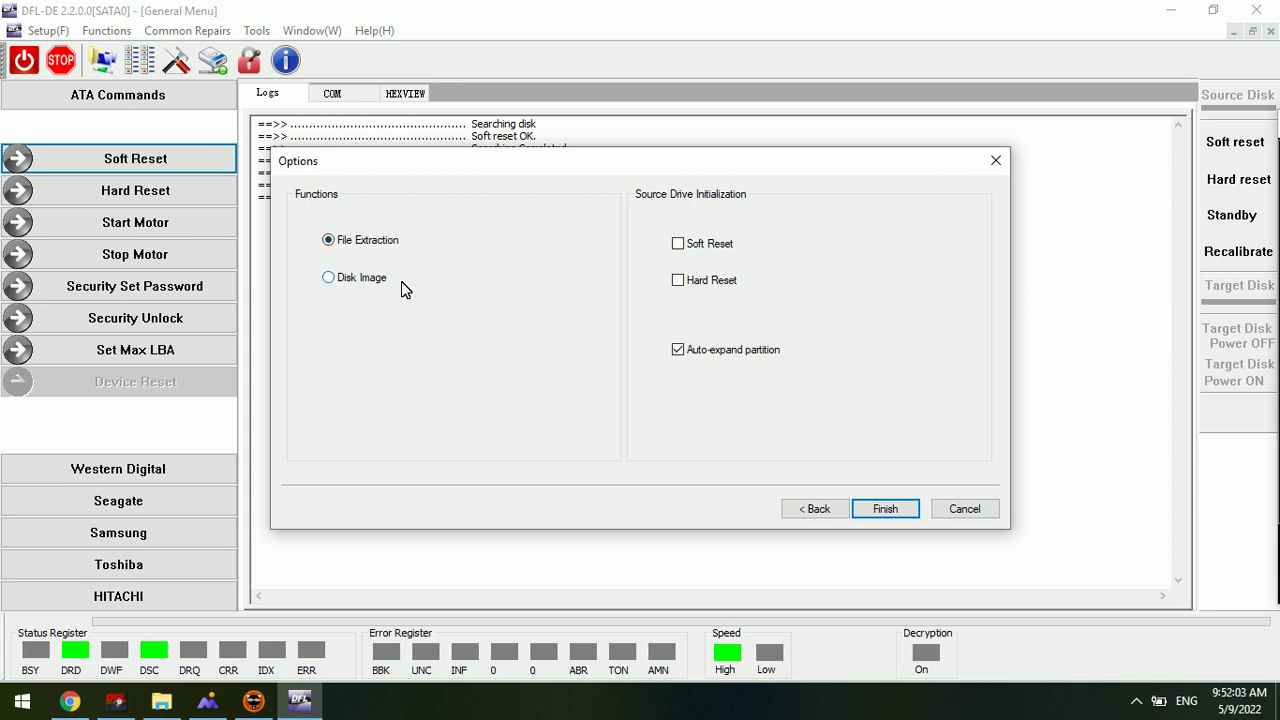
left_click(361, 283)
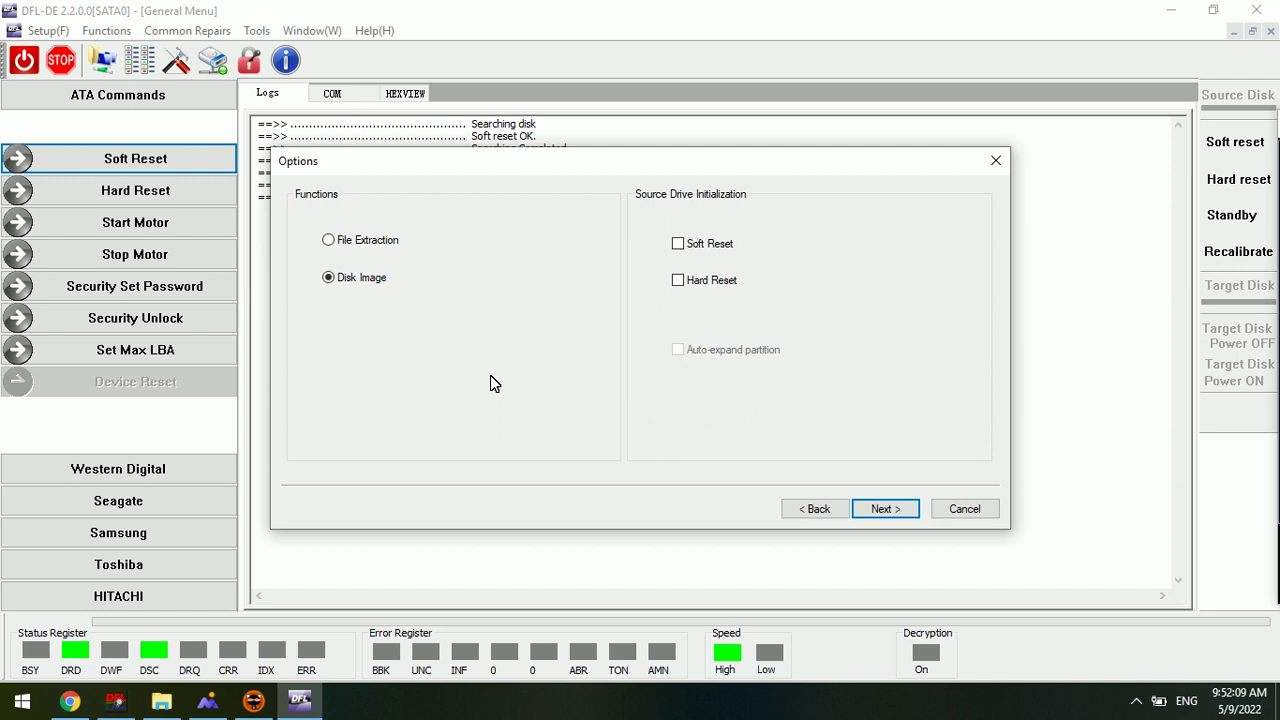
left_click(888, 510)
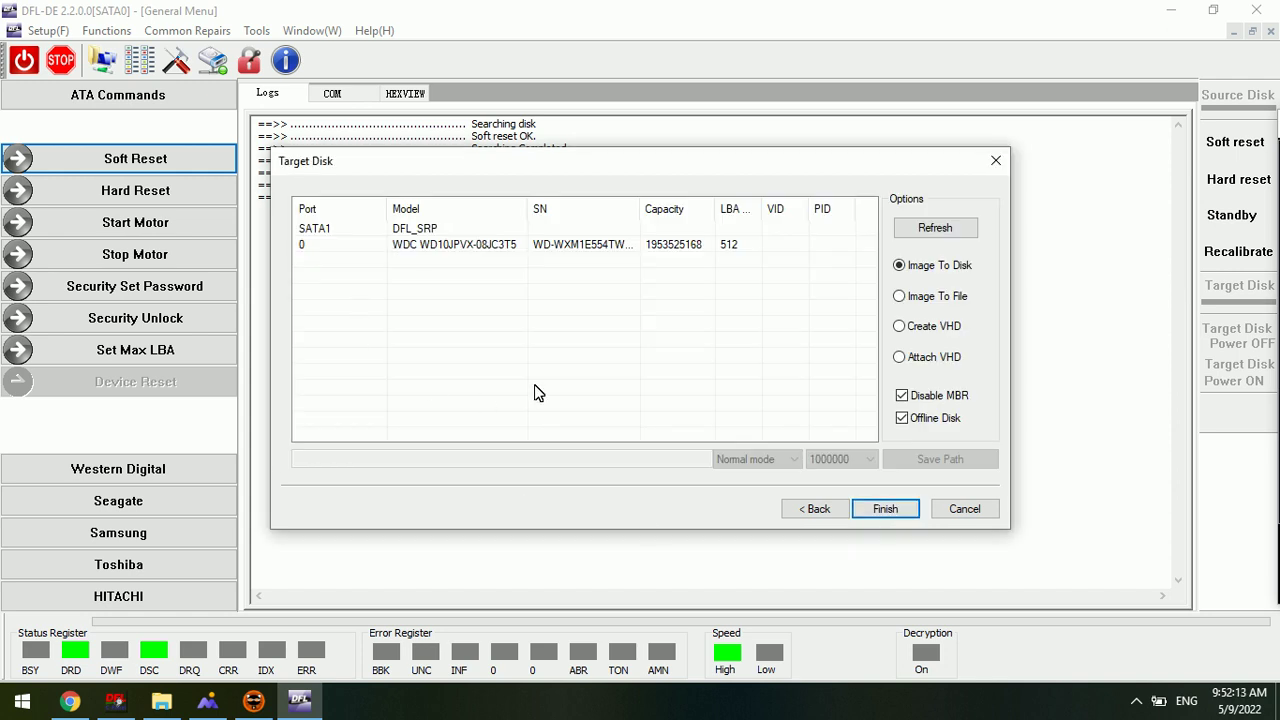
Create a 250069679-sector VHDX virtual disk and finish setup with Msft Virtual Disk as target.
left_click(903, 334)
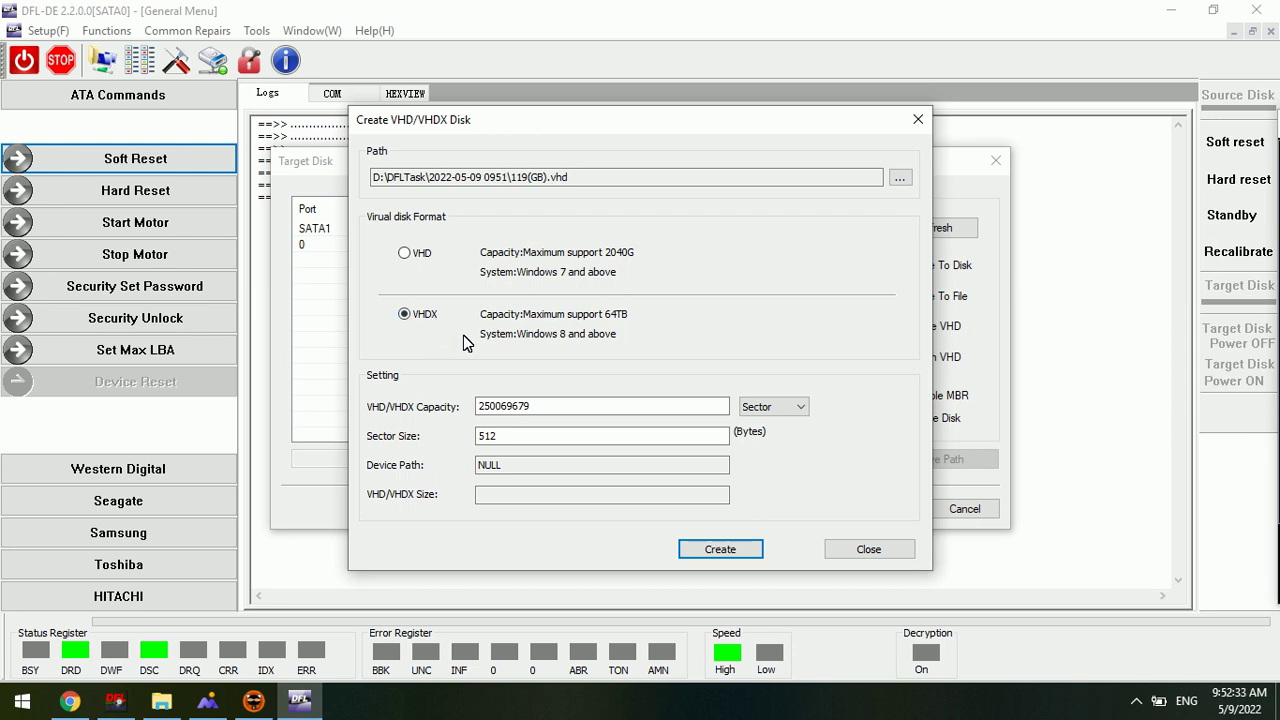
left_click(720, 551)
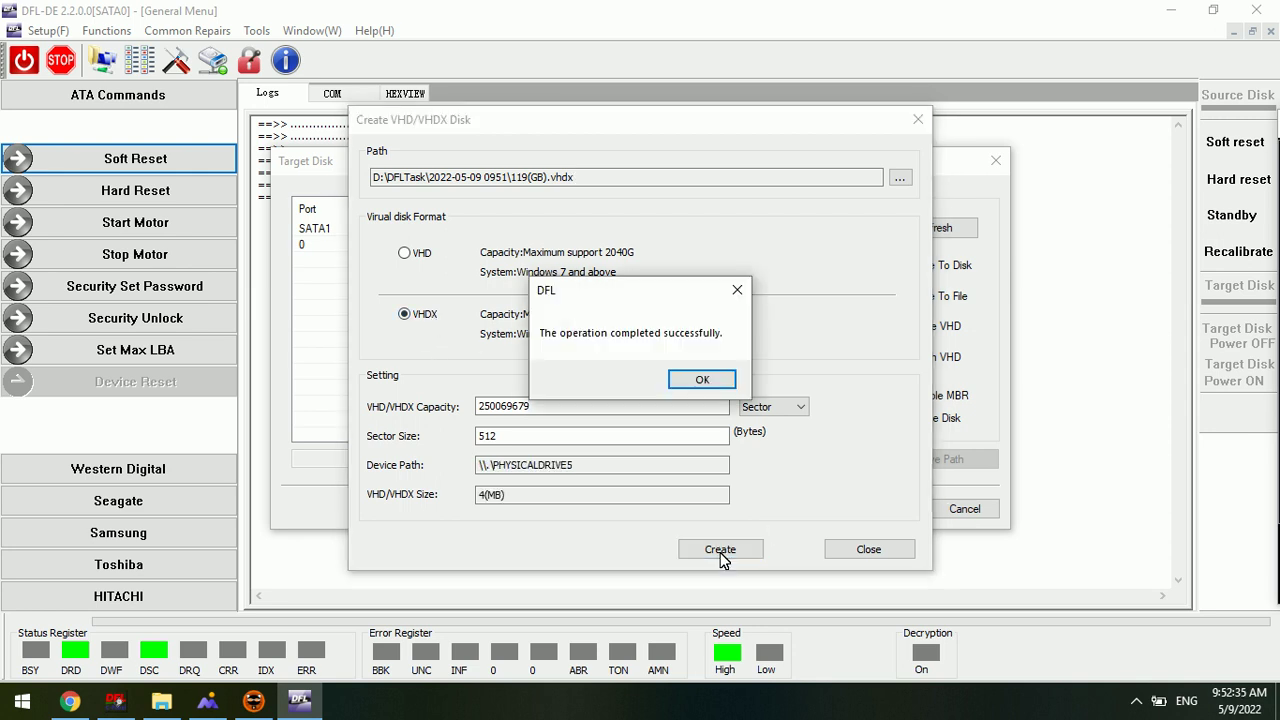
left_click(712, 382)
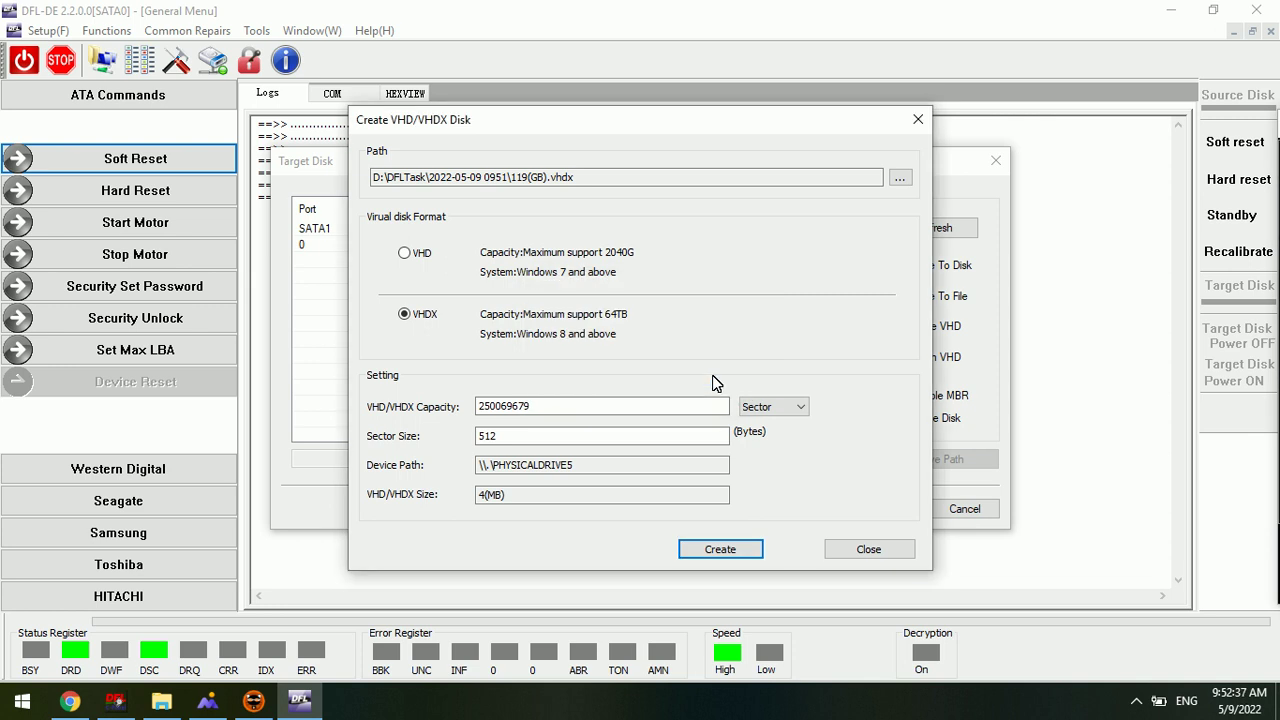
left_click(868, 549)
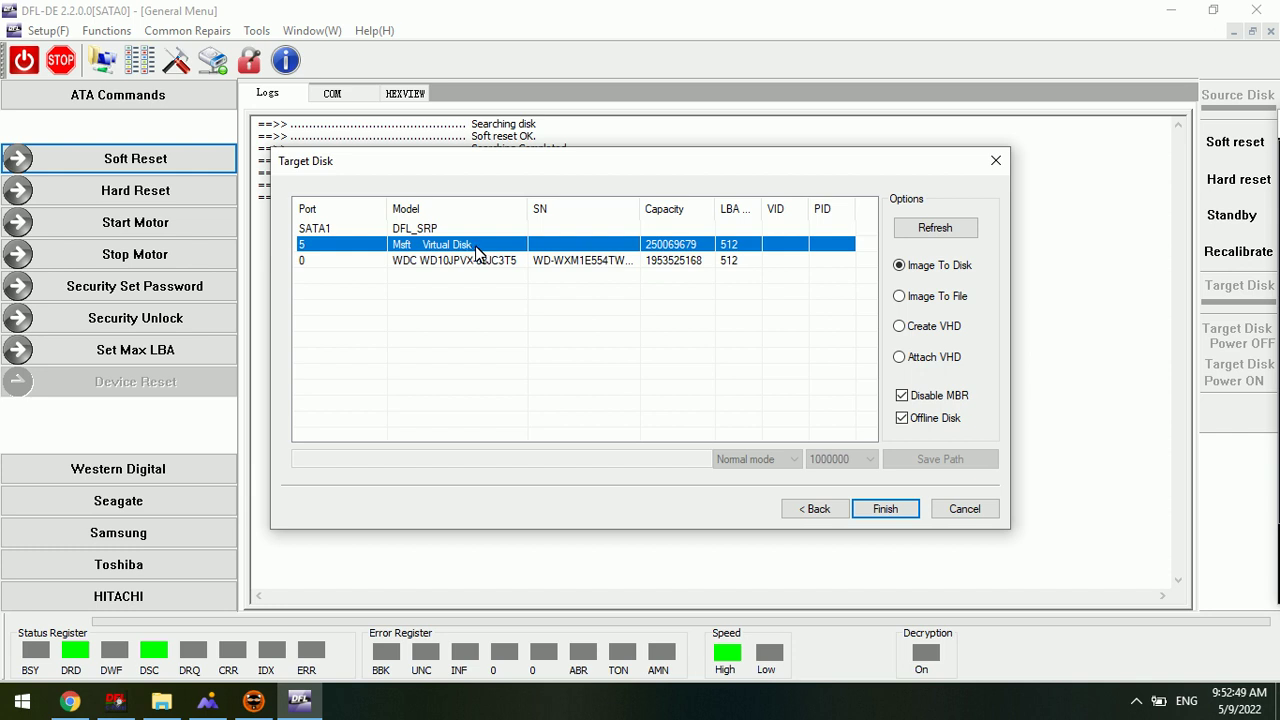
left_click(899, 509)
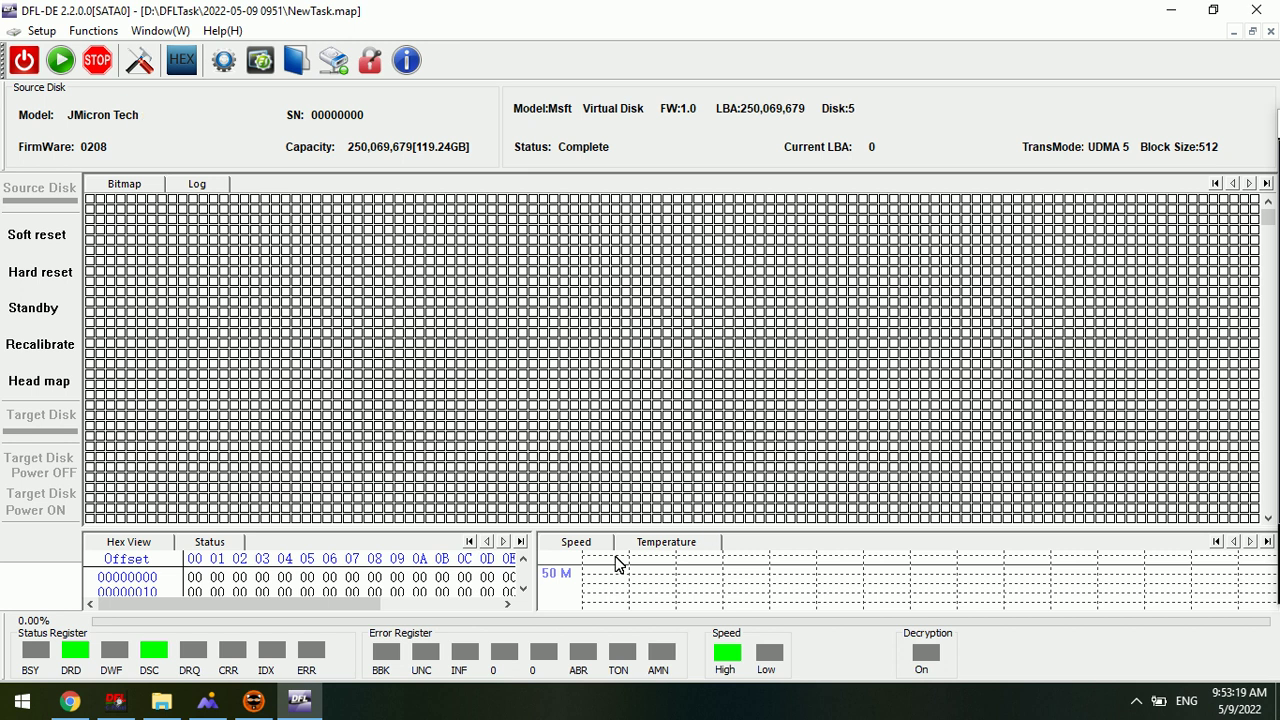
After map creation completes, raise the splitter to enlarge the Hex View and Speed panels.
left_click_drag(534, 529, 539, 410)
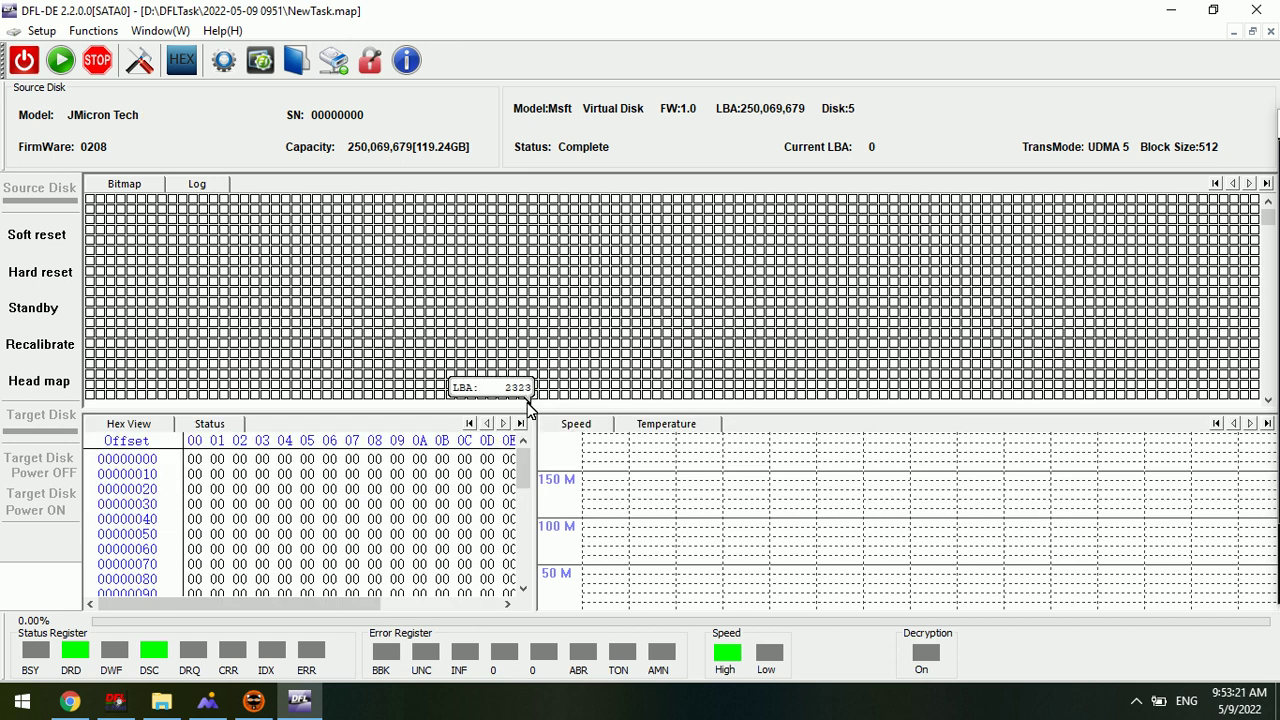
In Settings, set Read Block Size to 256 and read mode to Intelligent Read, then apply.
left_click(140, 64)
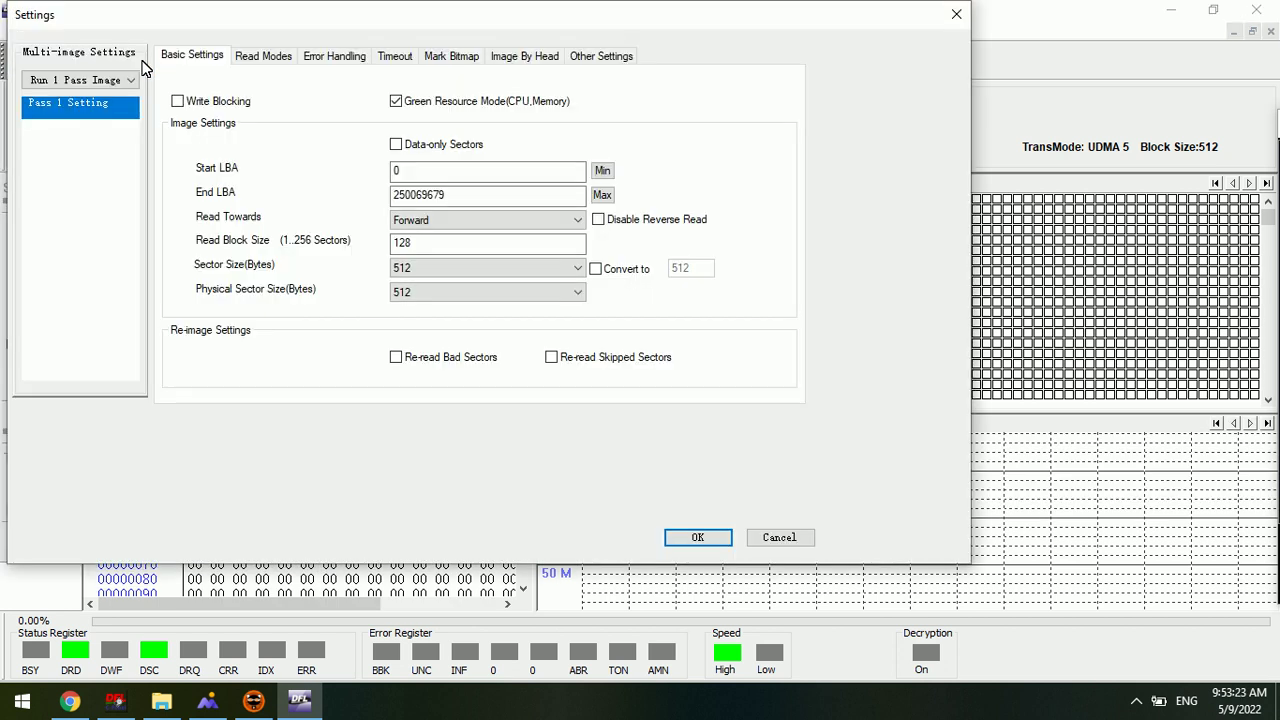
left_click_drag(391, 20, 506, 50)
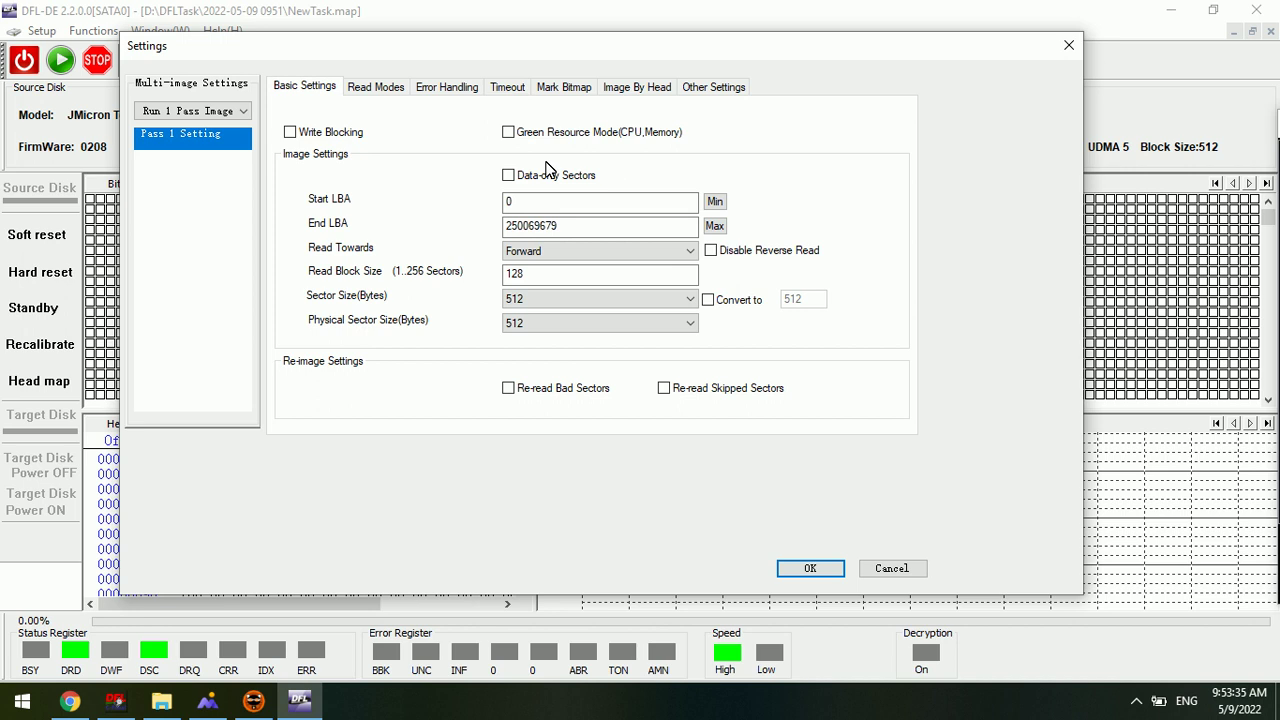
left_click(531, 272)
double_click(531, 272)
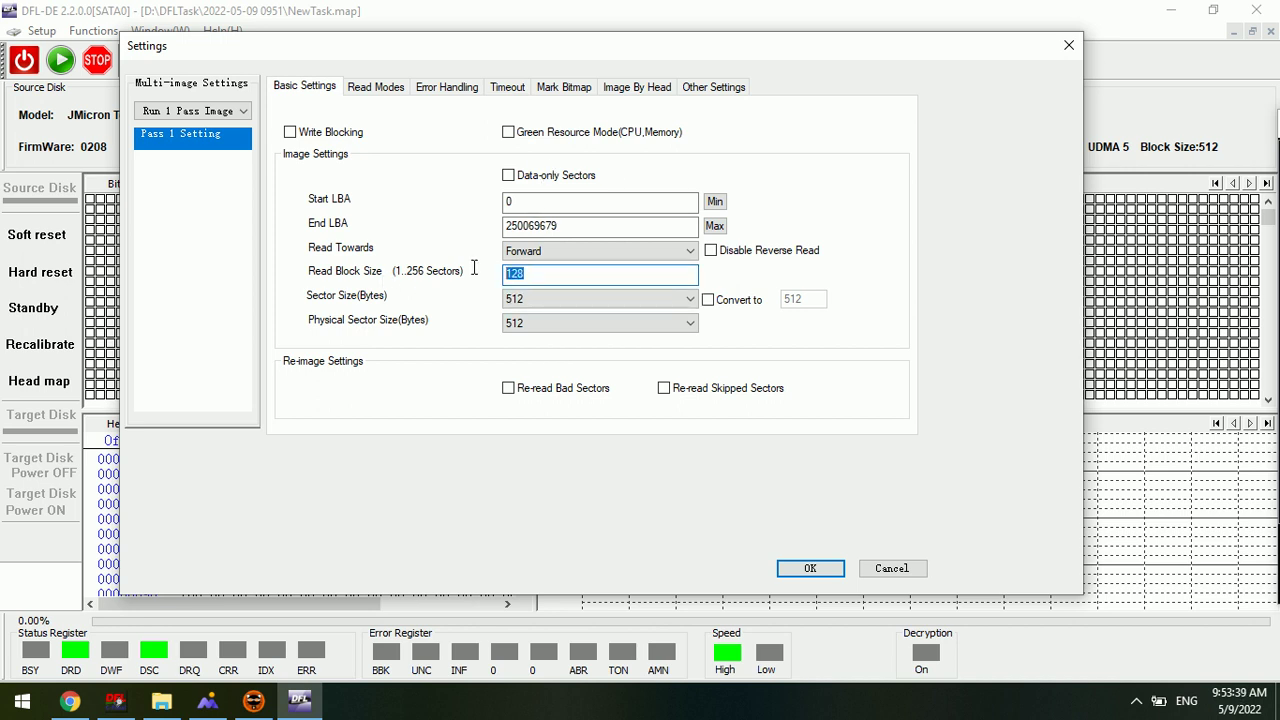
type("256")
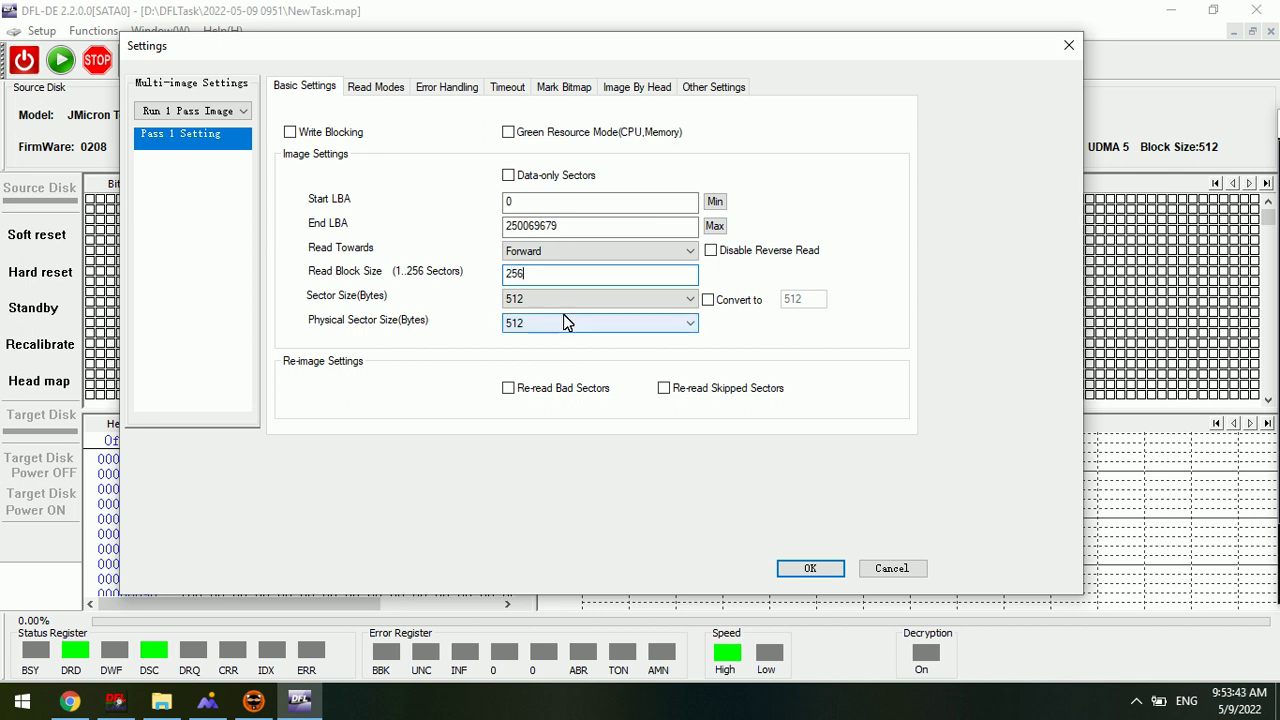
left_click(386, 92)
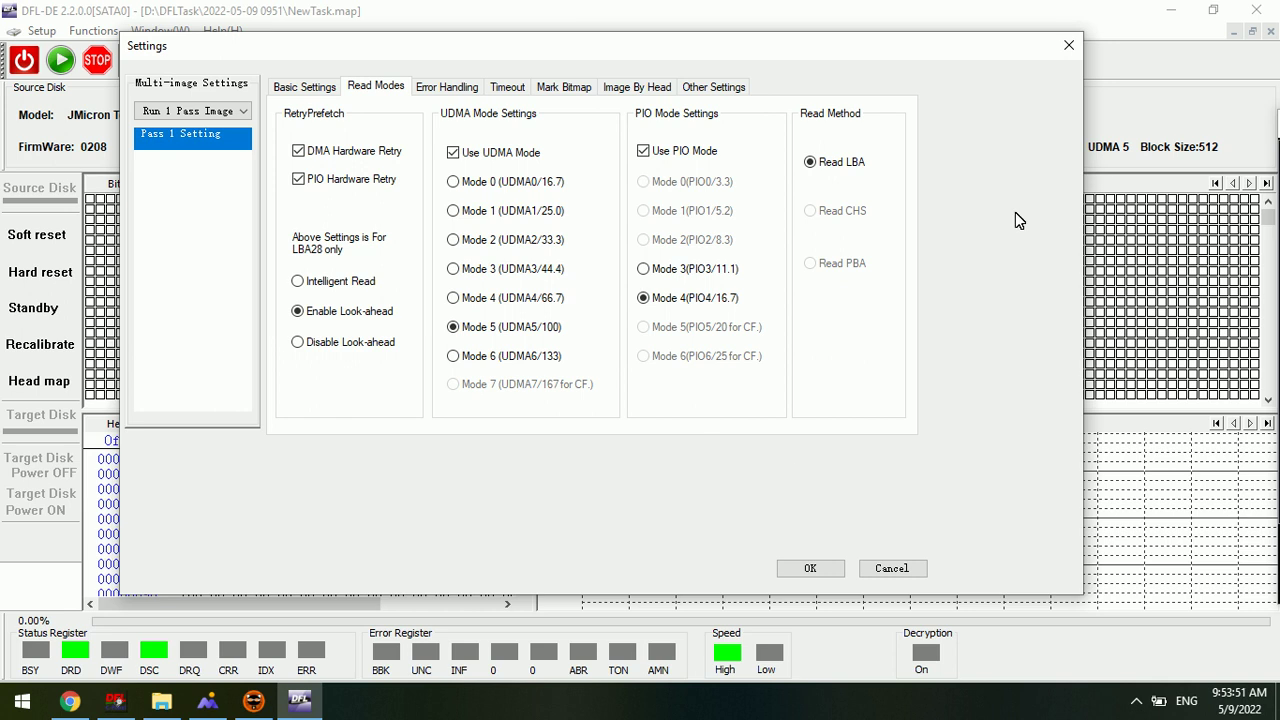
left_click(299, 282)
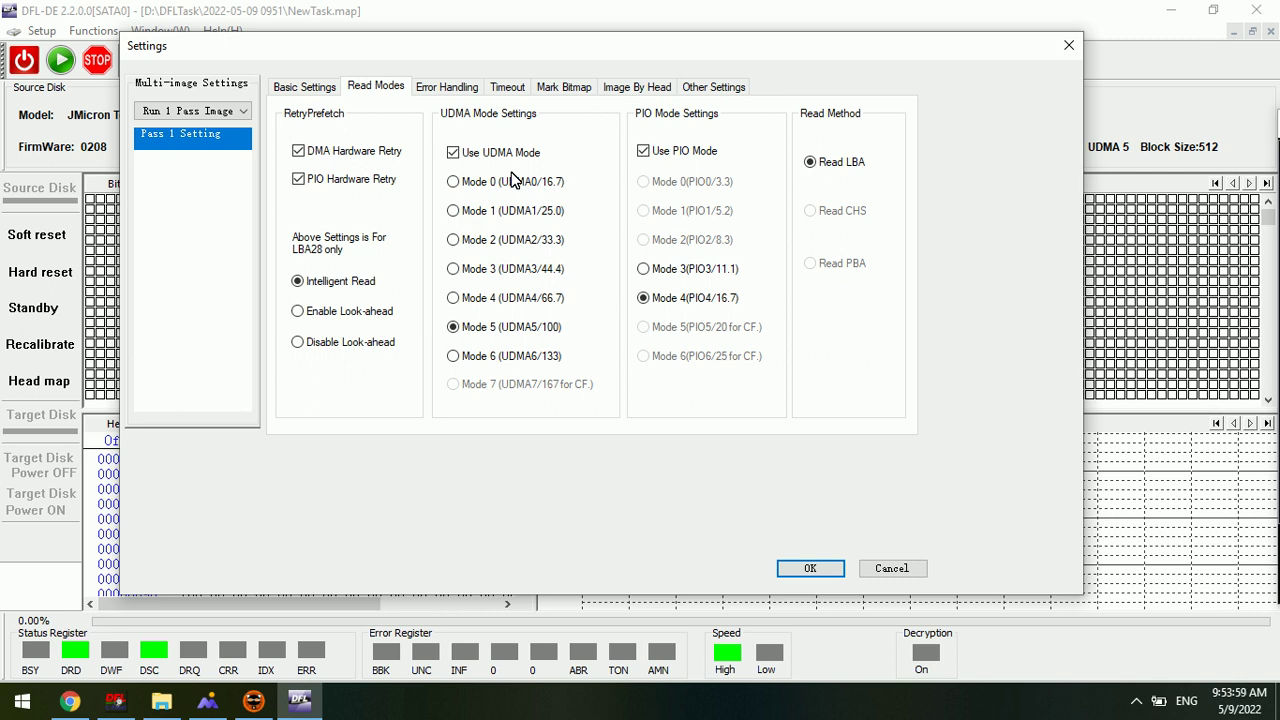
left_click(808, 570)
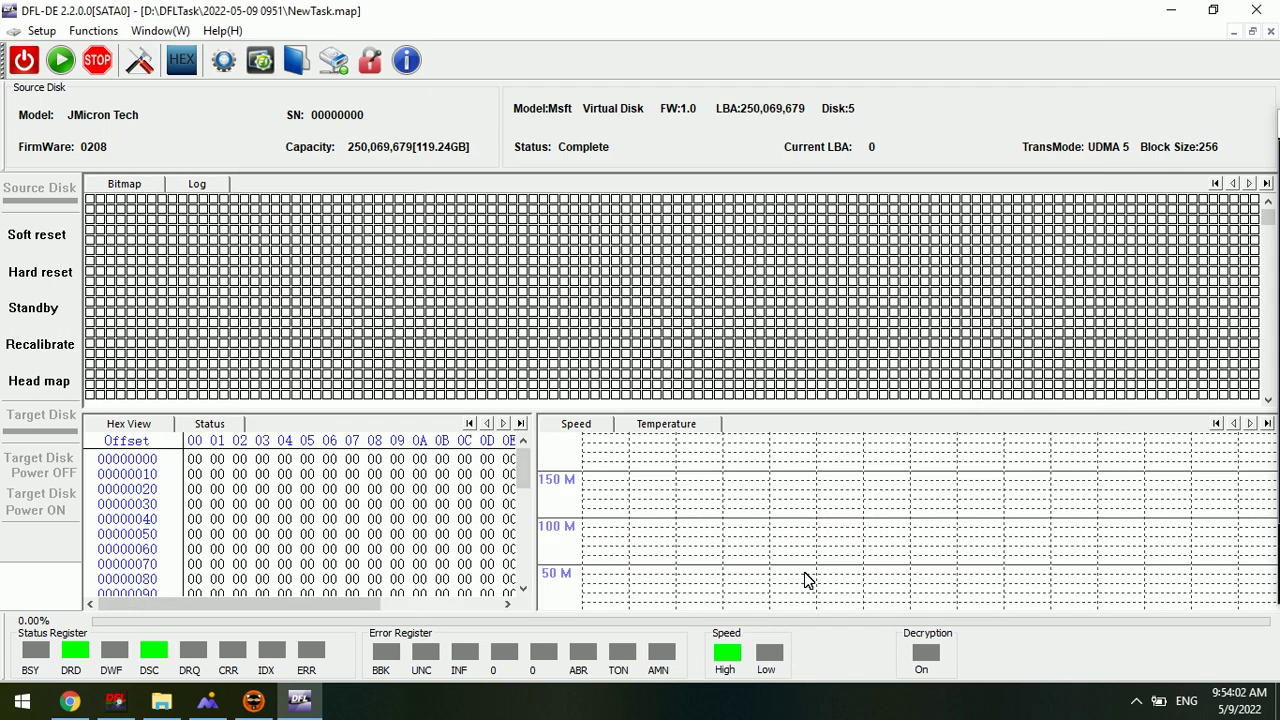
Start imaging onto the virtual disk and show the Status tab with size, speed and time.
left_click(60, 60)
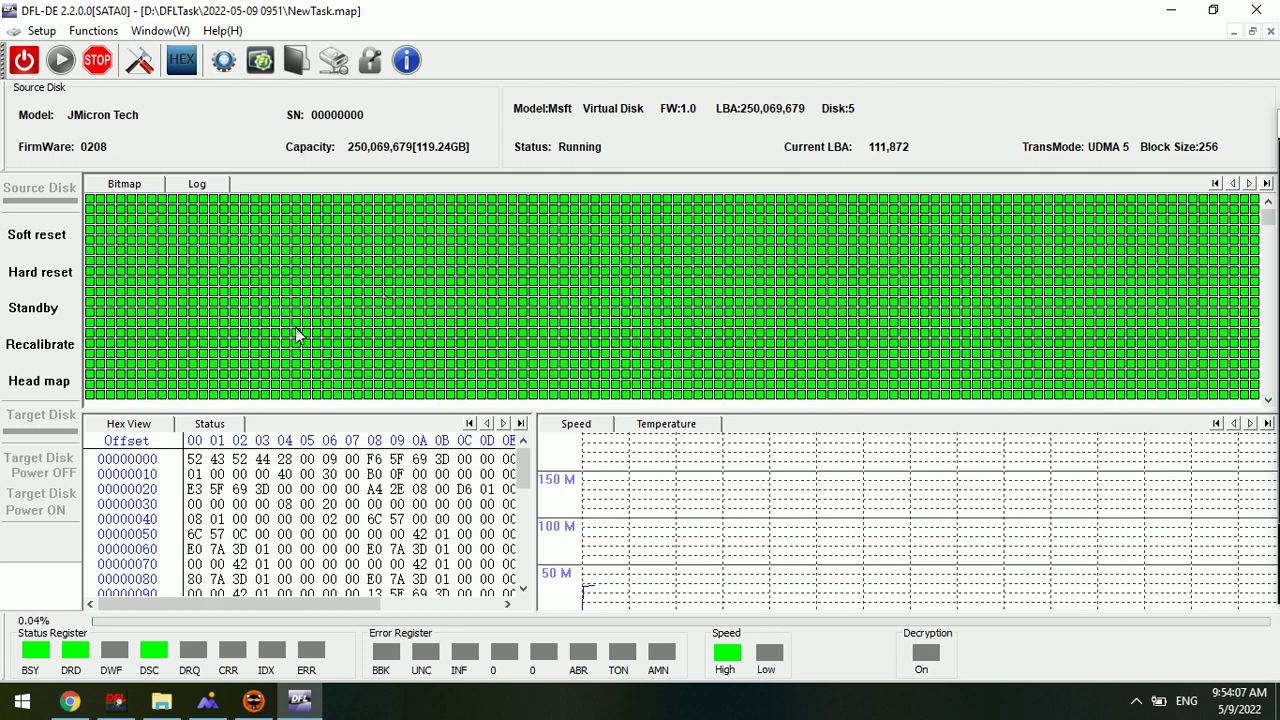
mouse_move(297, 341)
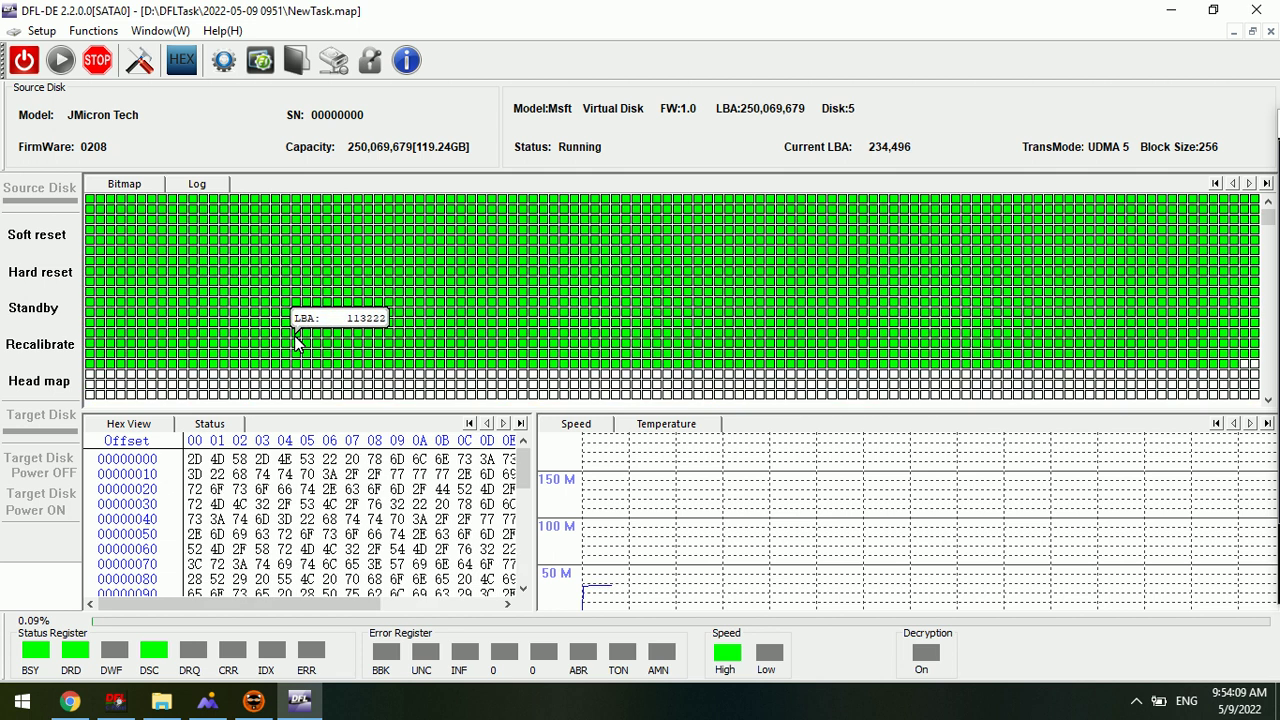
mouse_move(437, 397)
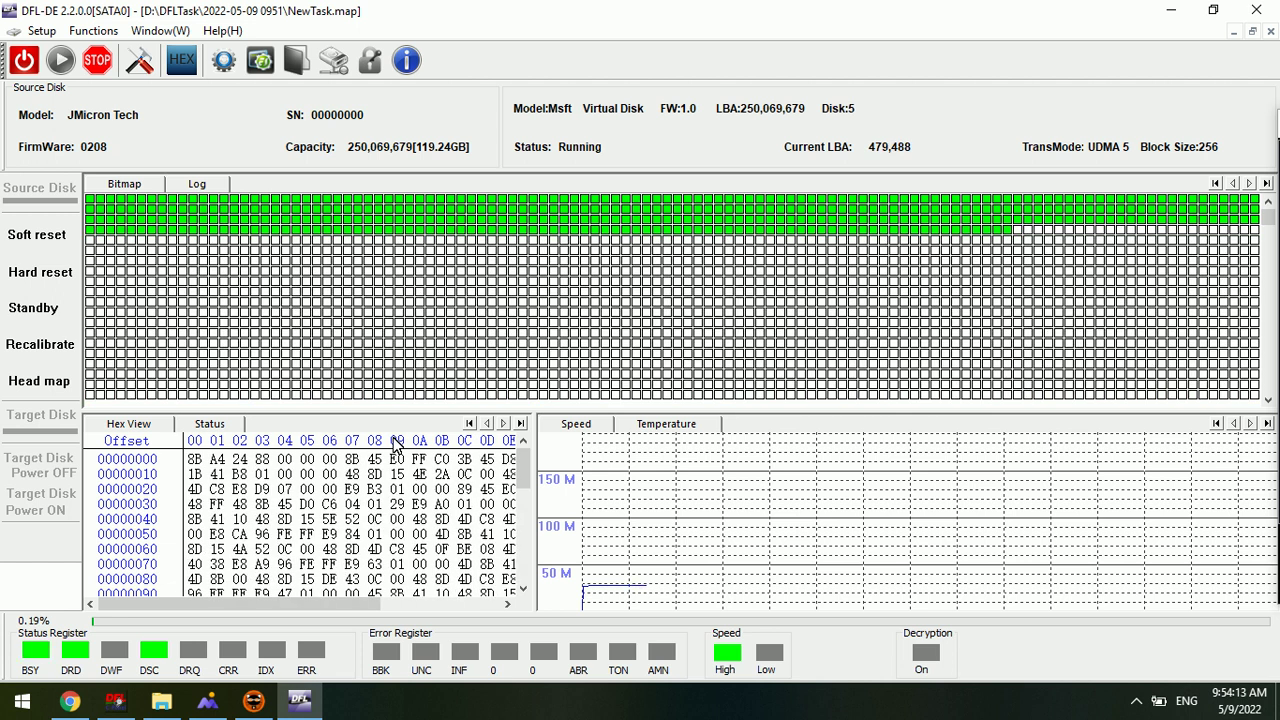
left_click(210, 424)
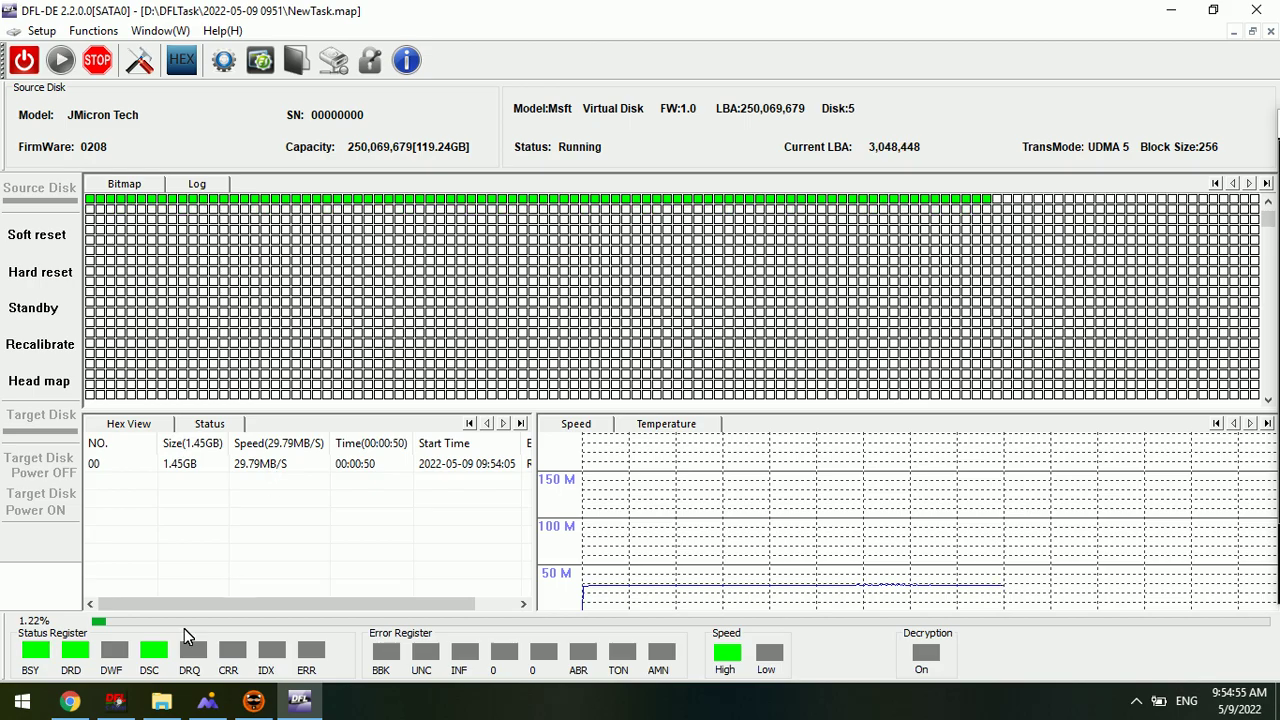
Bring up Chrome's DFL SATA-USB Adapter Pro page ($169.00) and scroll through its description.
left_click(75, 705)
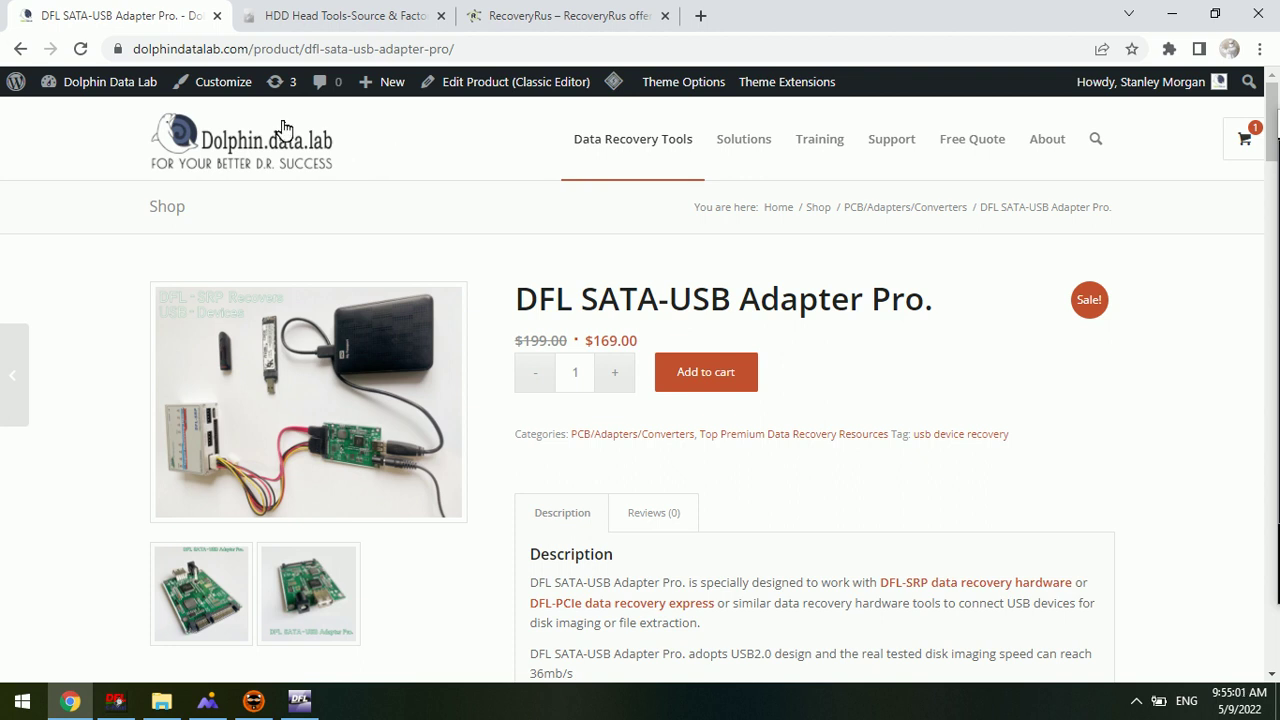
scroll(571, 336, "down", 2)
scroll(577, 357, "up", 2)
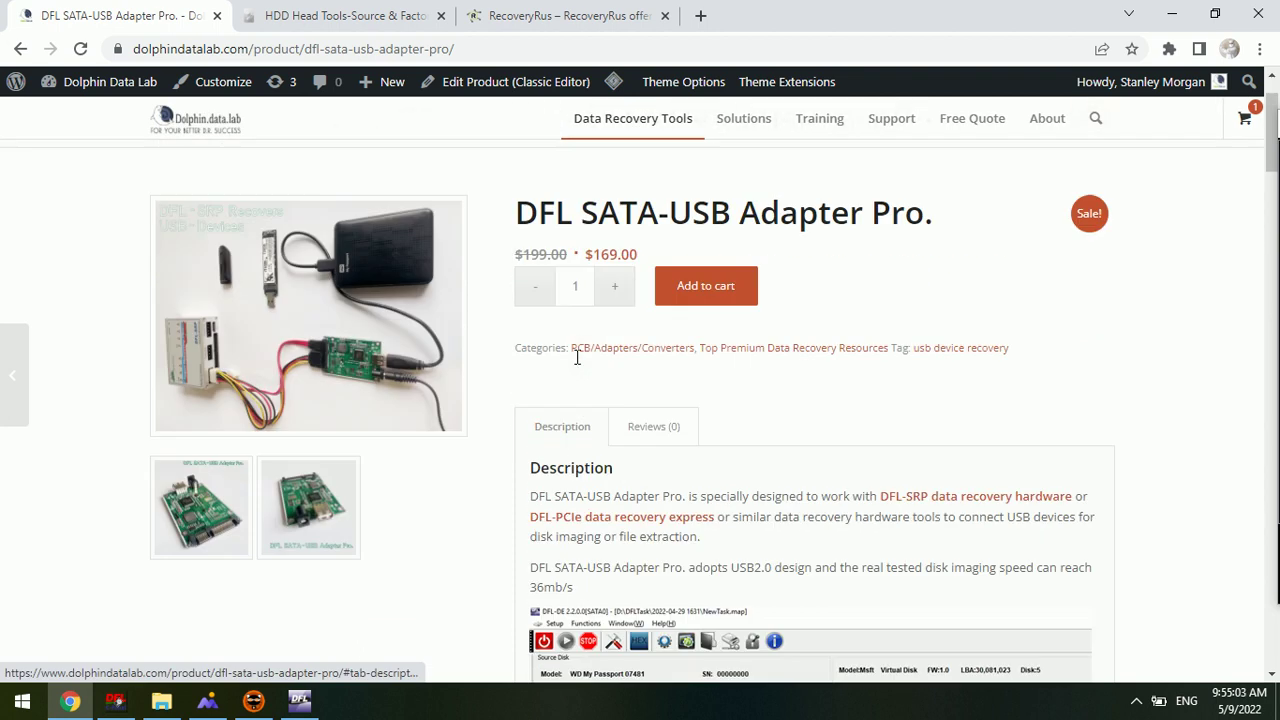
mouse_move(648, 143)
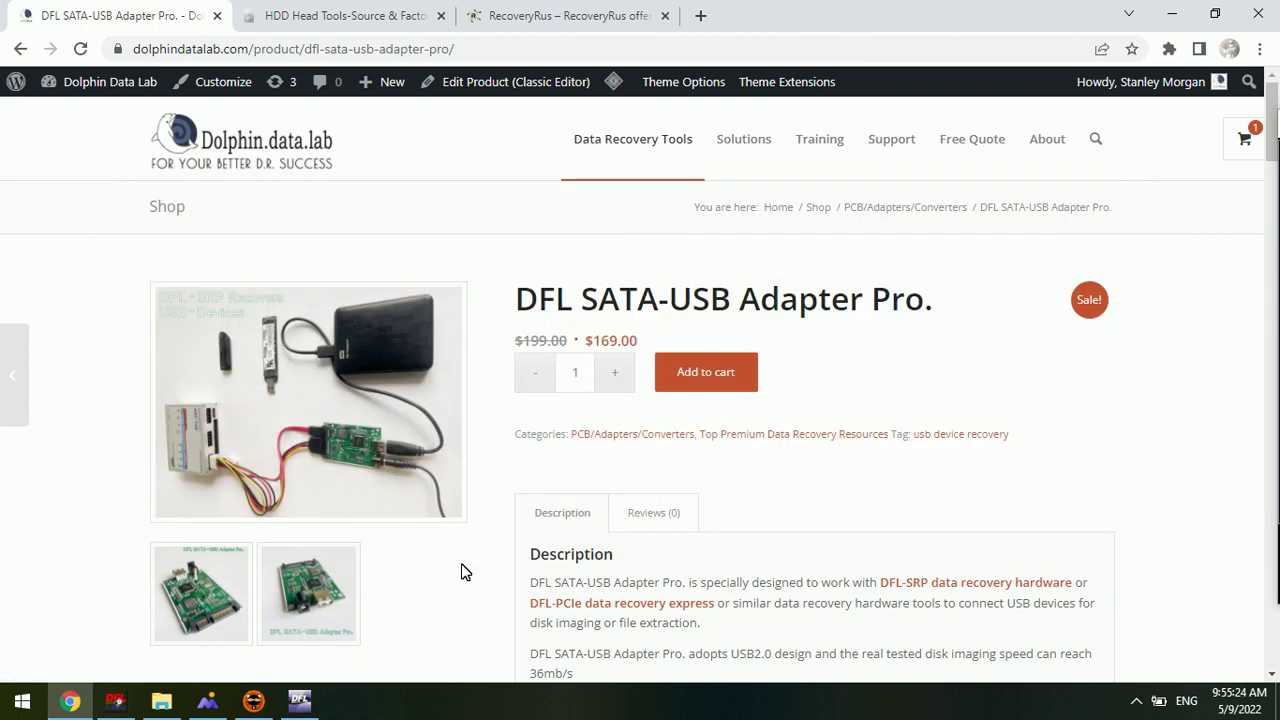
scroll(463, 571, "down", 4)
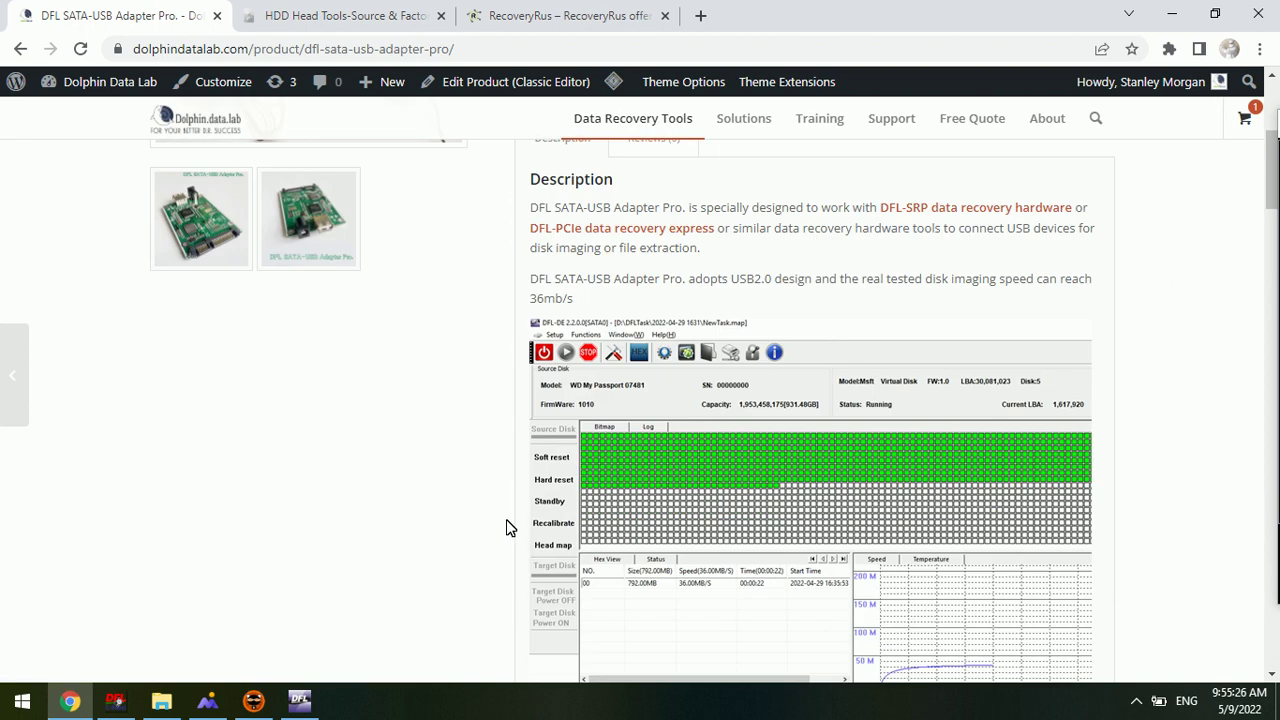
scroll(506, 527, "up", 4)
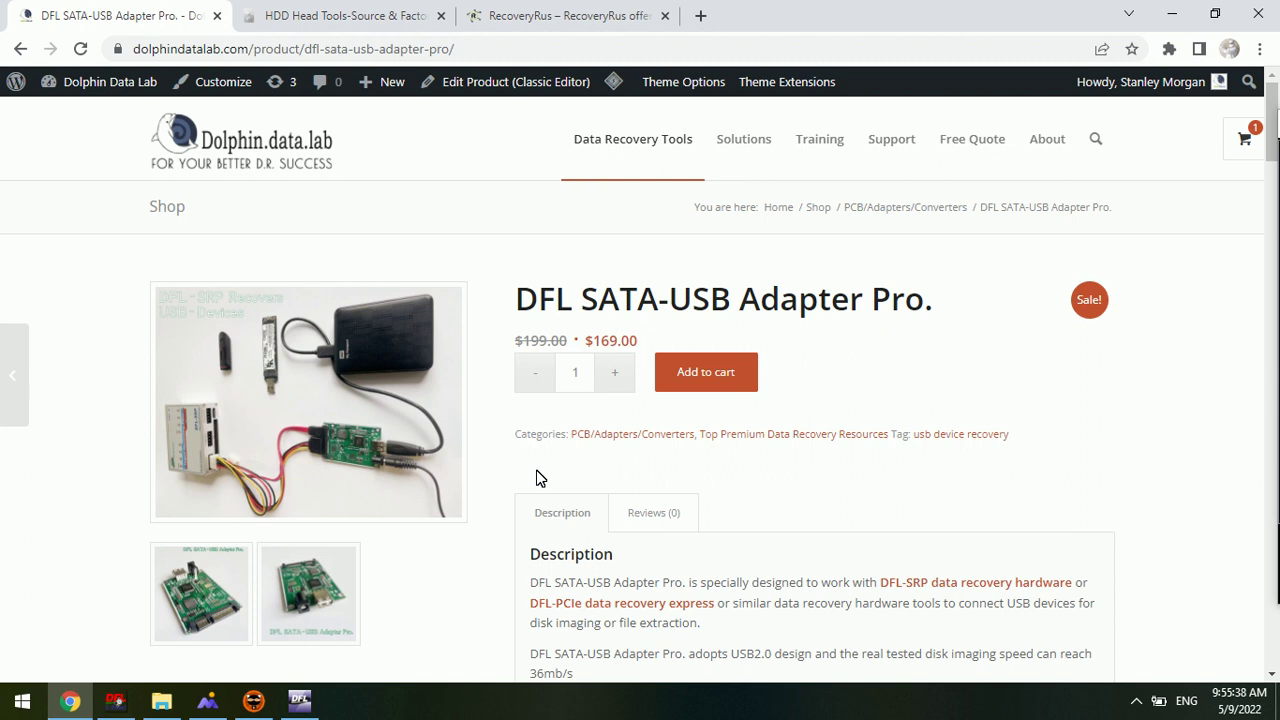
scroll(537, 475, "down", 5)
scroll(537, 475, "up", 5)
Return to DFL-DE and stop the imaging run after 3.50GB copied at 29.65 MB/s.
left_click(295, 705)
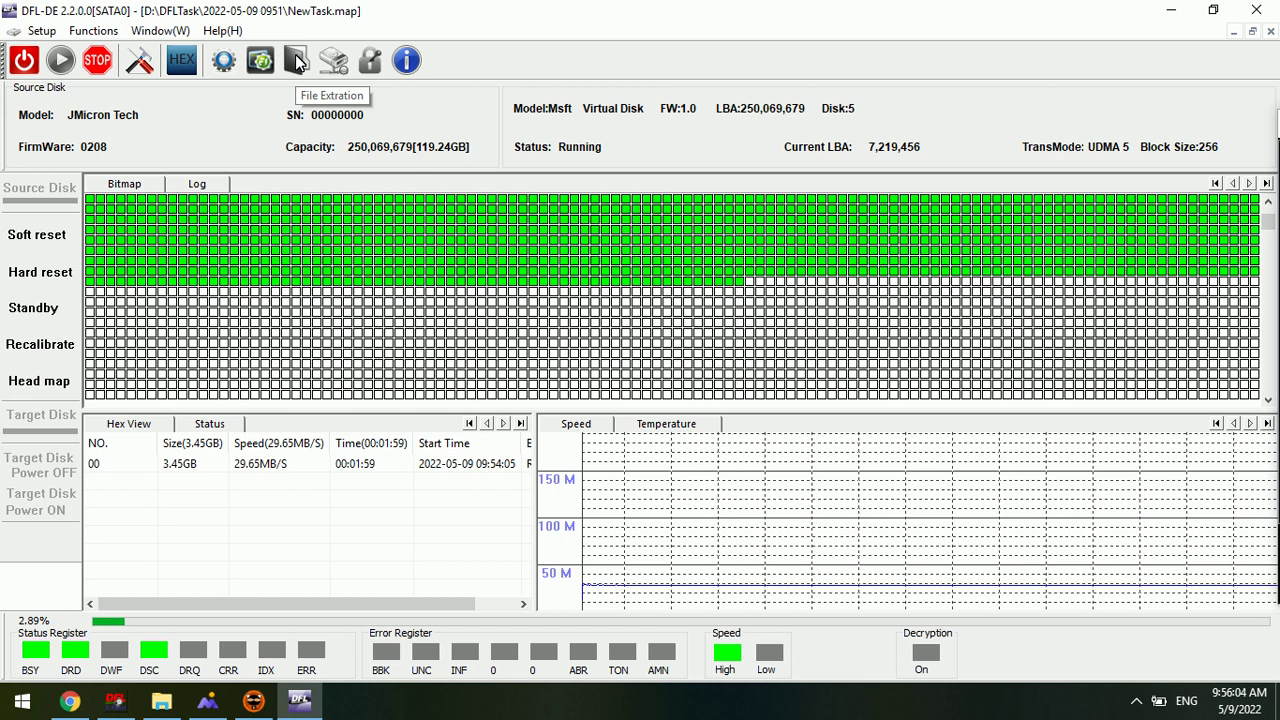
left_click(100, 60)
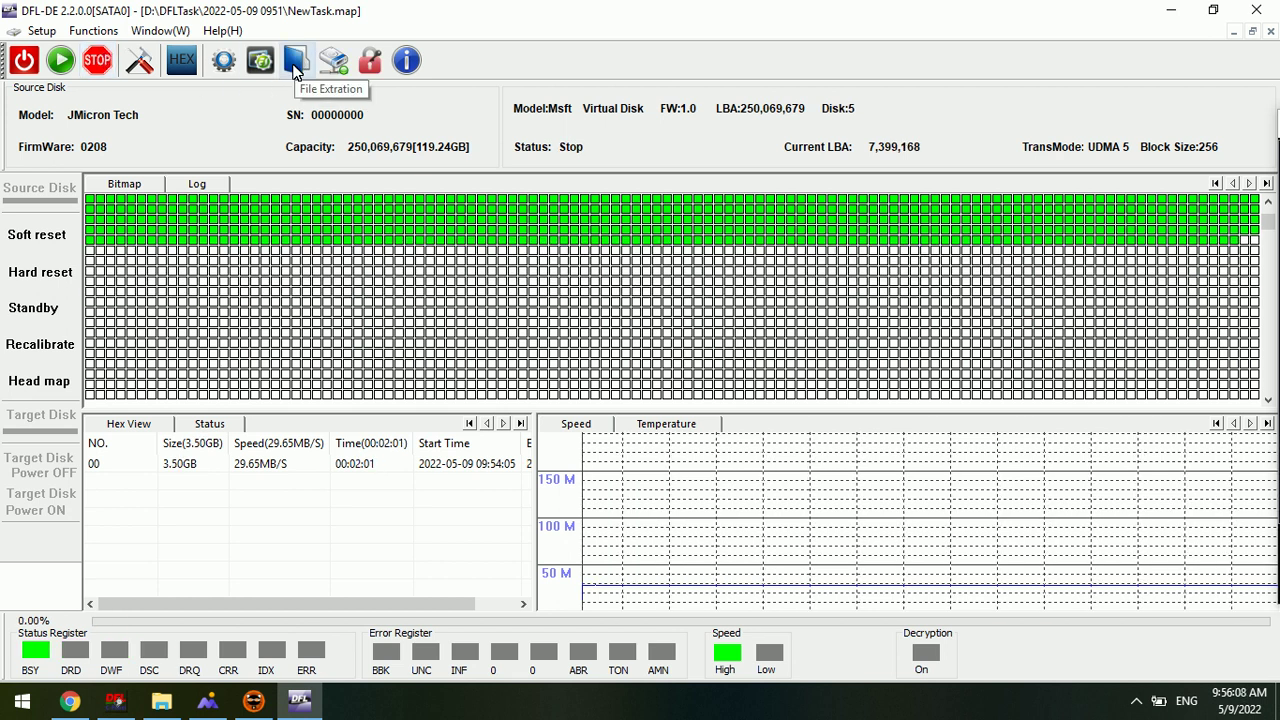
In file extraction, scan DFL-Device for partitions, enlarging the bitmap panel and viewing the log.
left_click(297, 63)
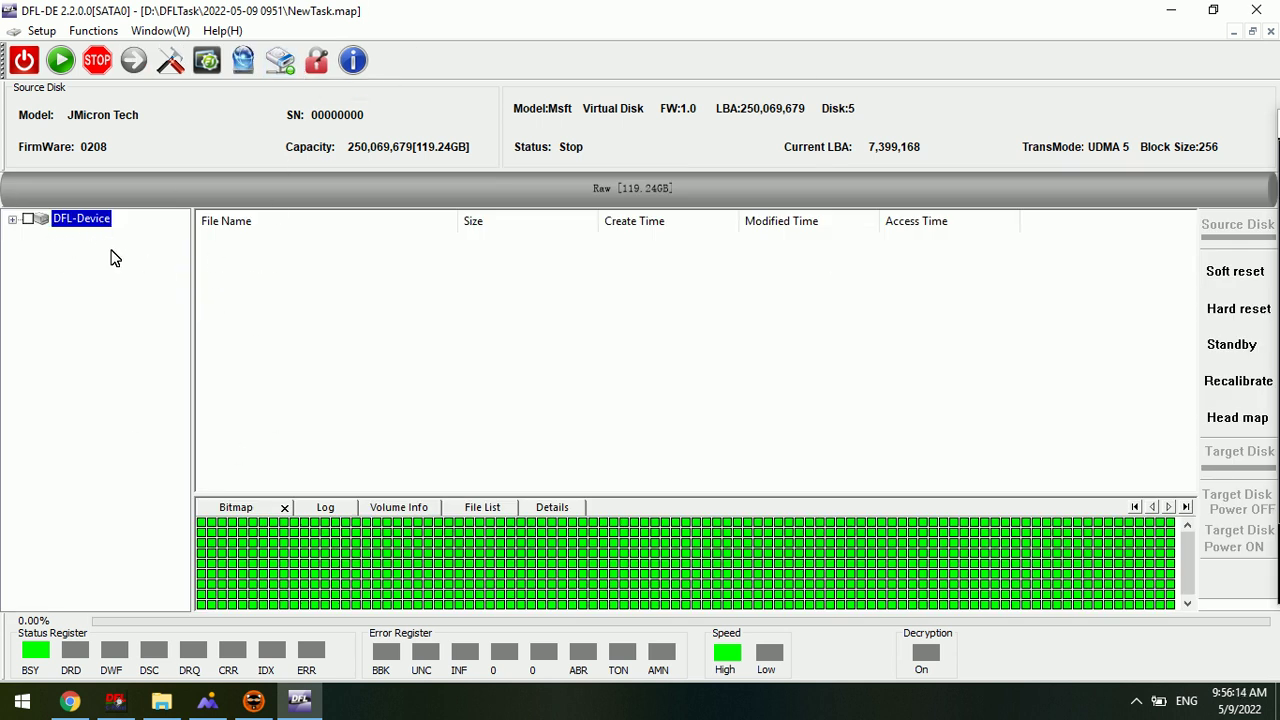
double_click(75, 226)
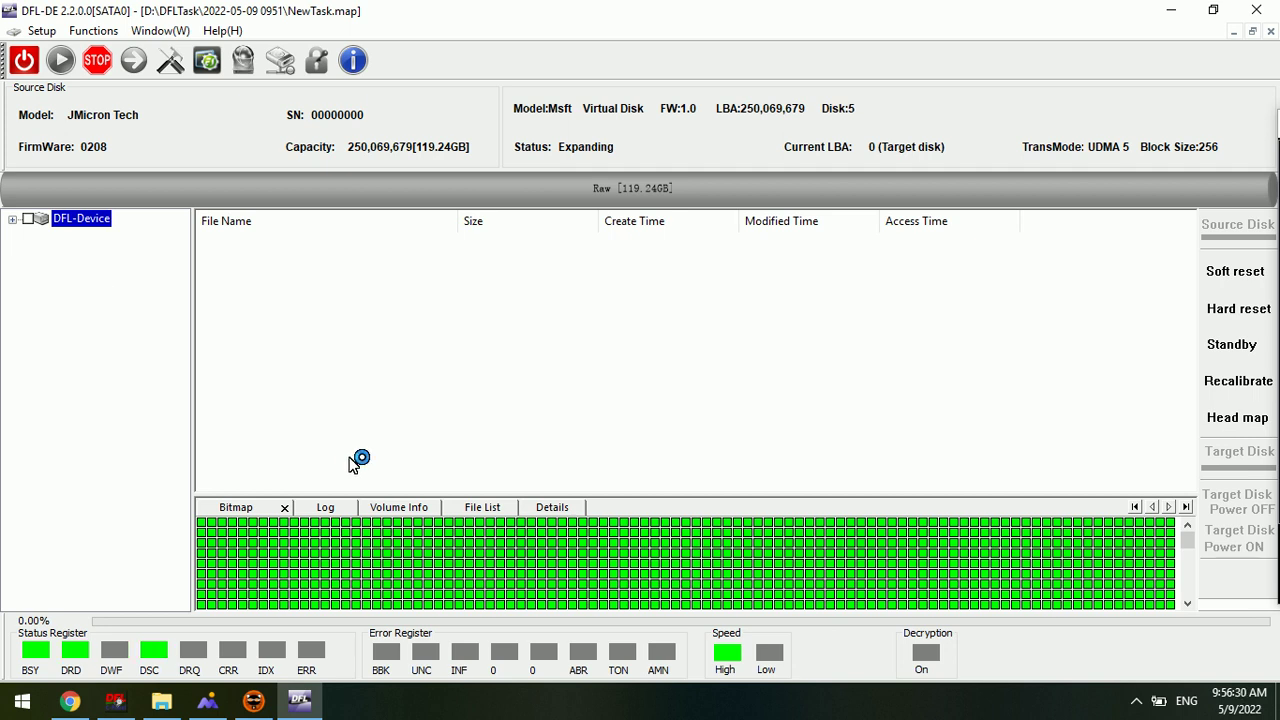
left_click_drag(349, 497, 349, 432)
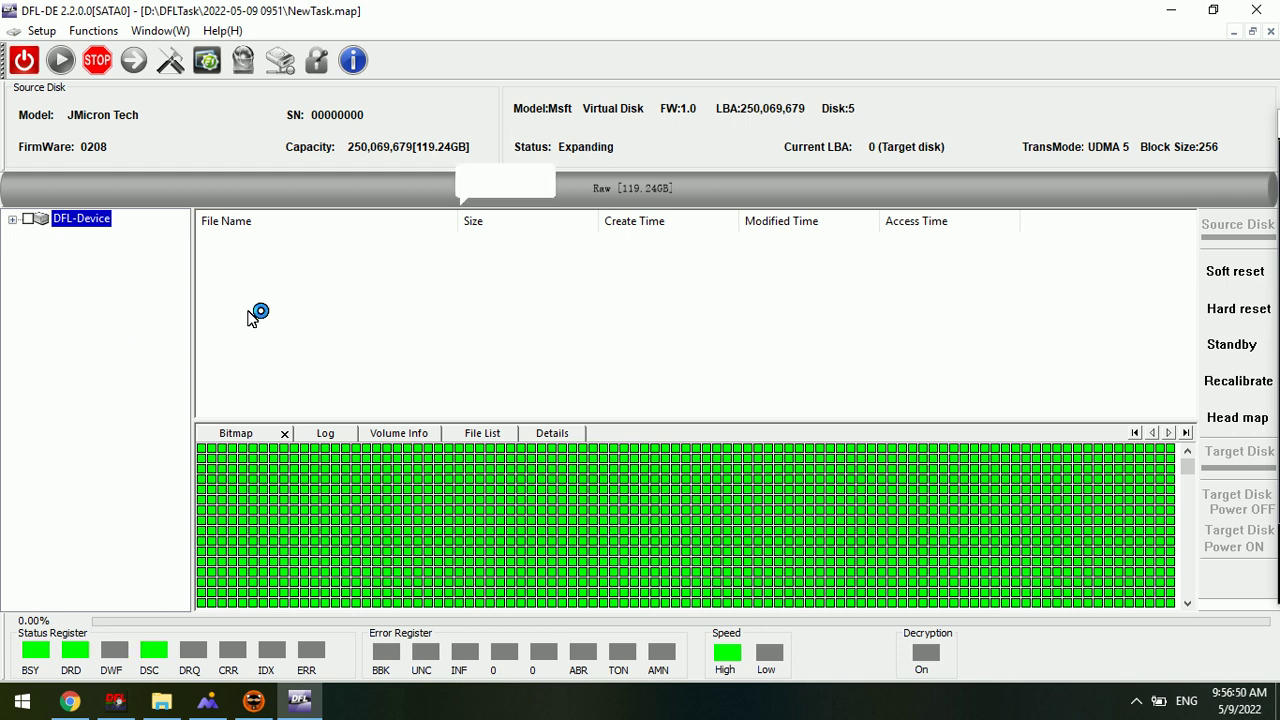
left_click(322, 435)
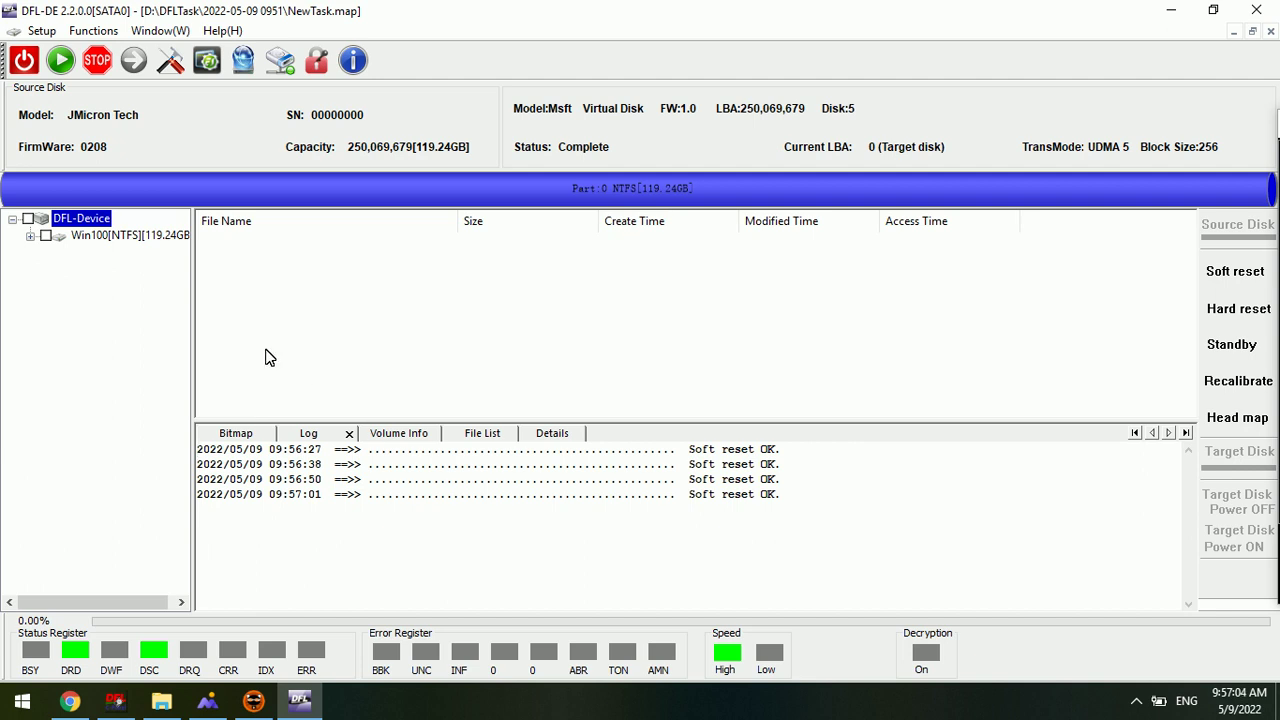
Expand the Win100 [NTFS] partition and show Root's files, including Windows, Users and Program Files.
left_click(134, 237)
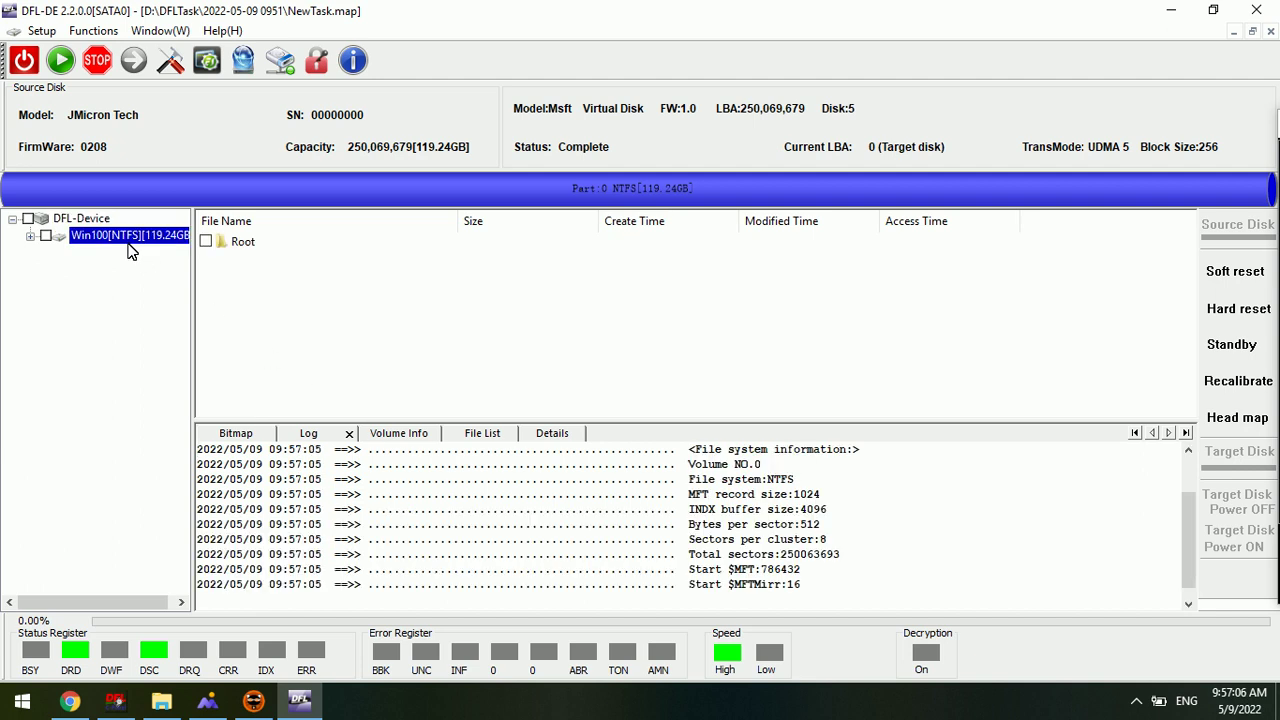
double_click(131, 240)
left_click(108, 258)
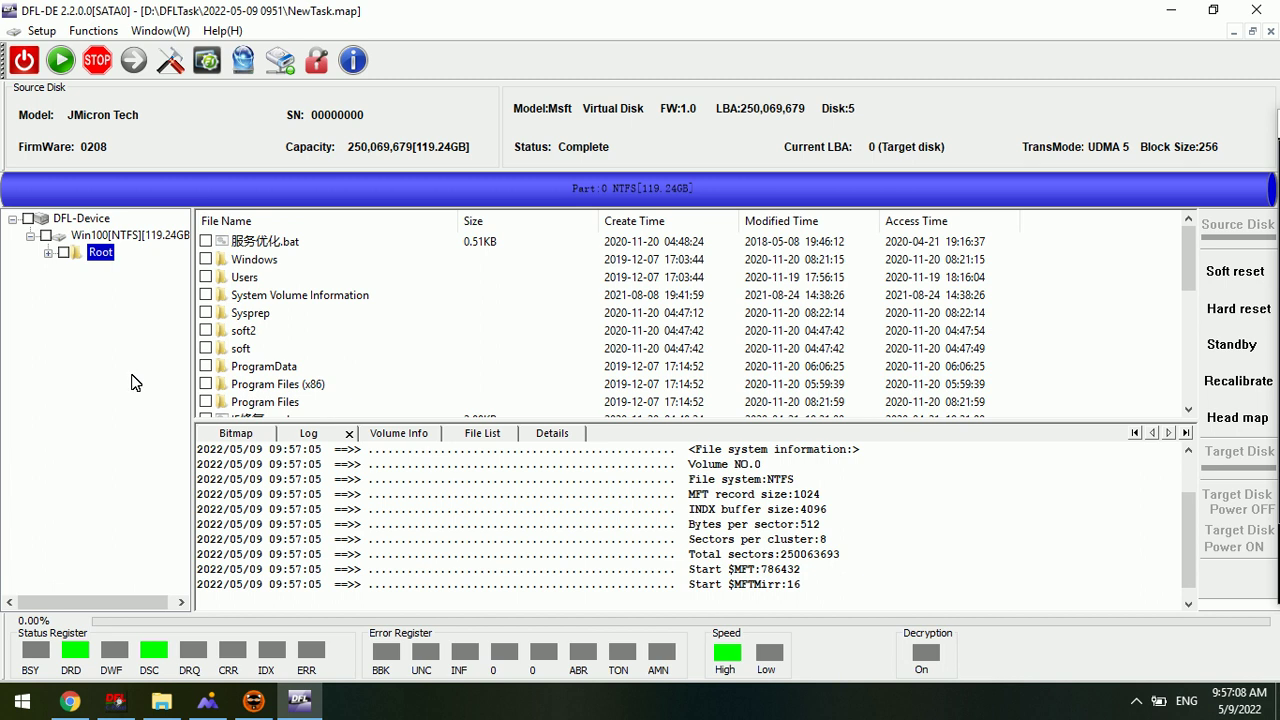
scroll(250, 370, "down", 5)
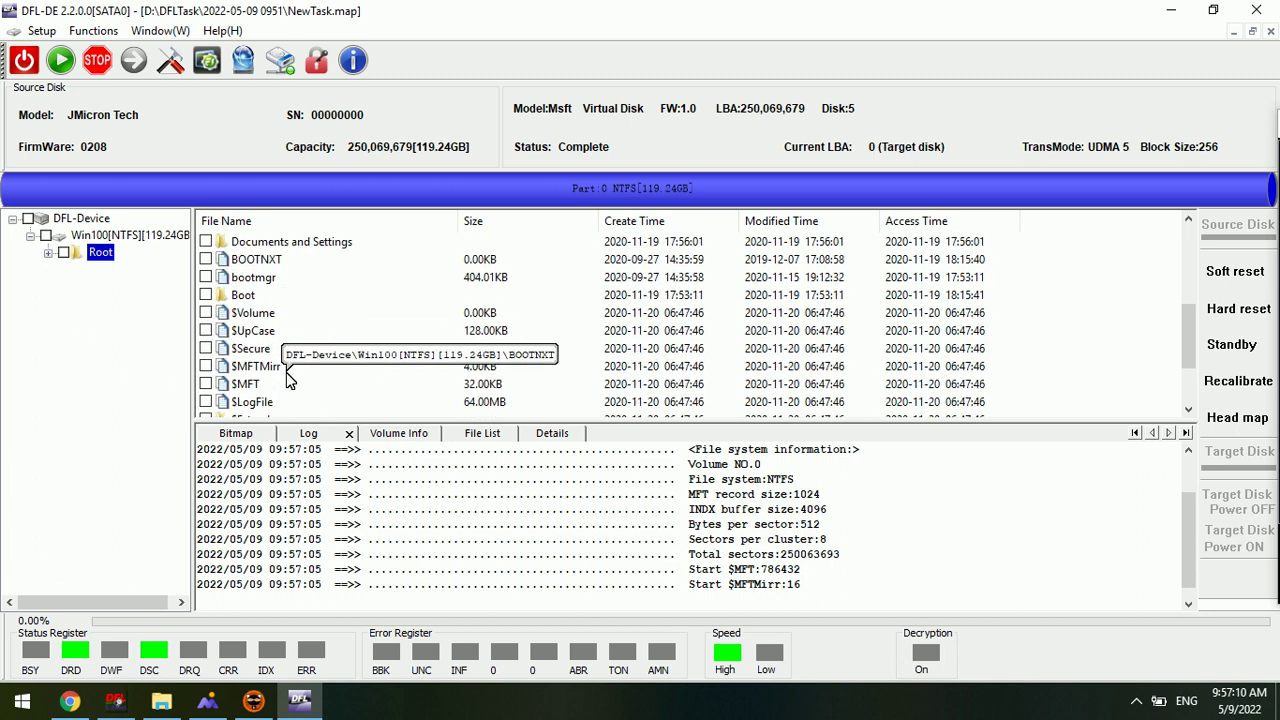
scroll(288, 378, "up", 5)
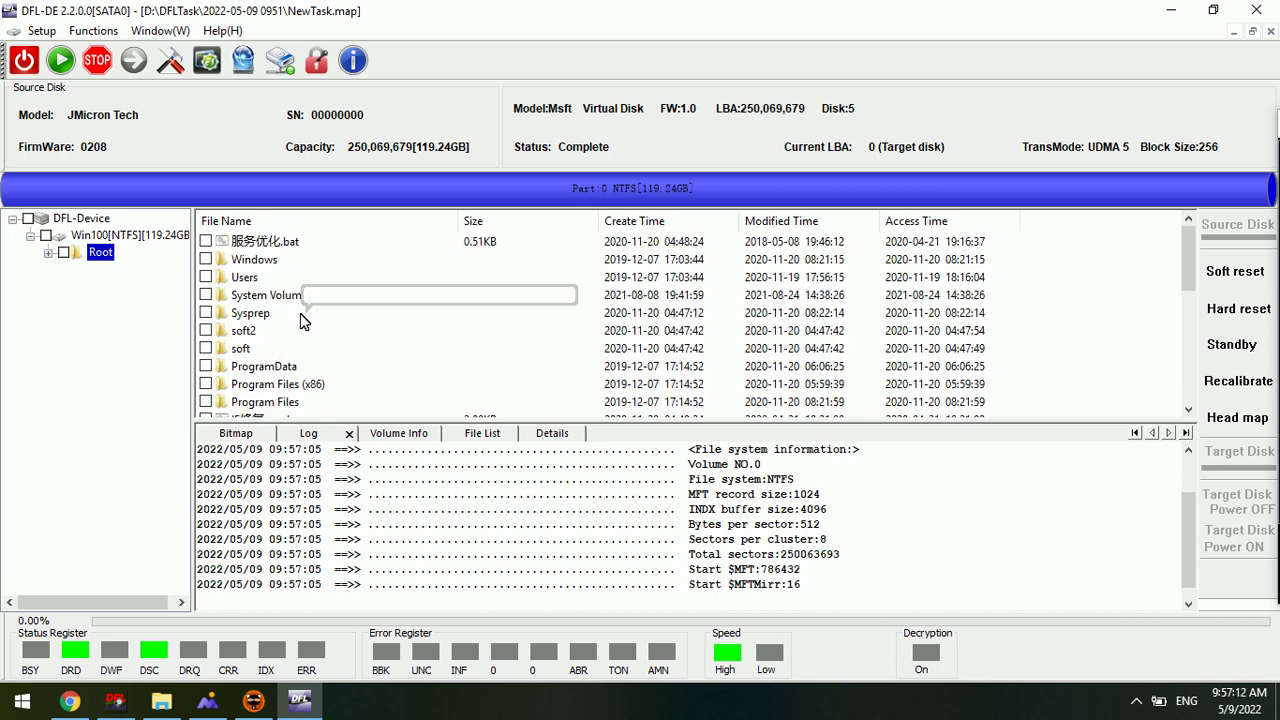